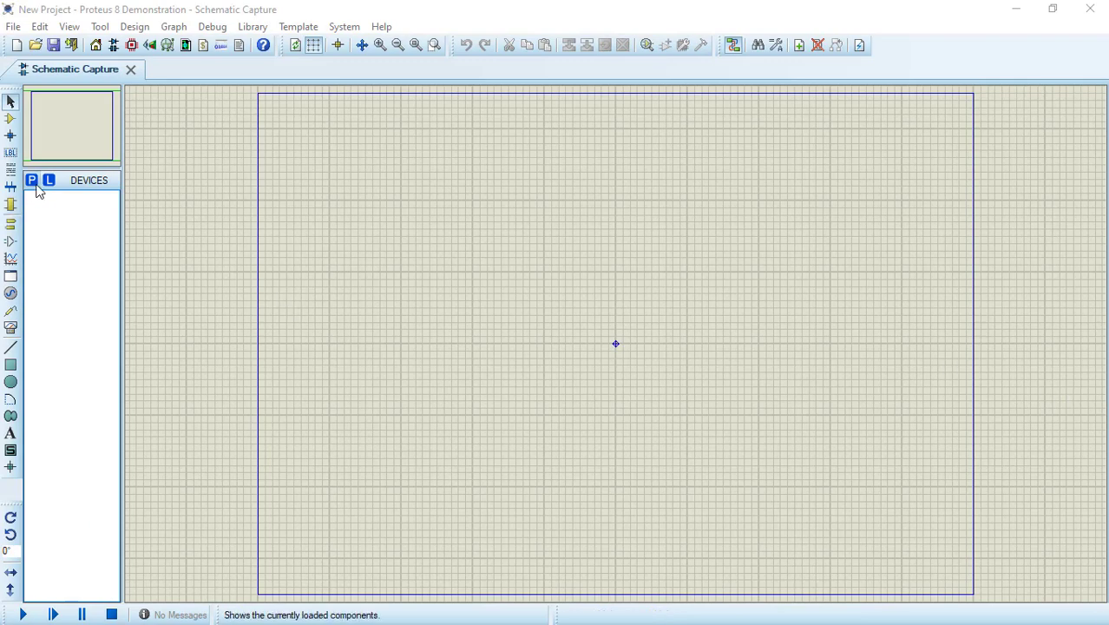
# Search devices for 'ac voltage so' and add the VSINE AC voltage source to the project
pyautogui.click(33, 182)
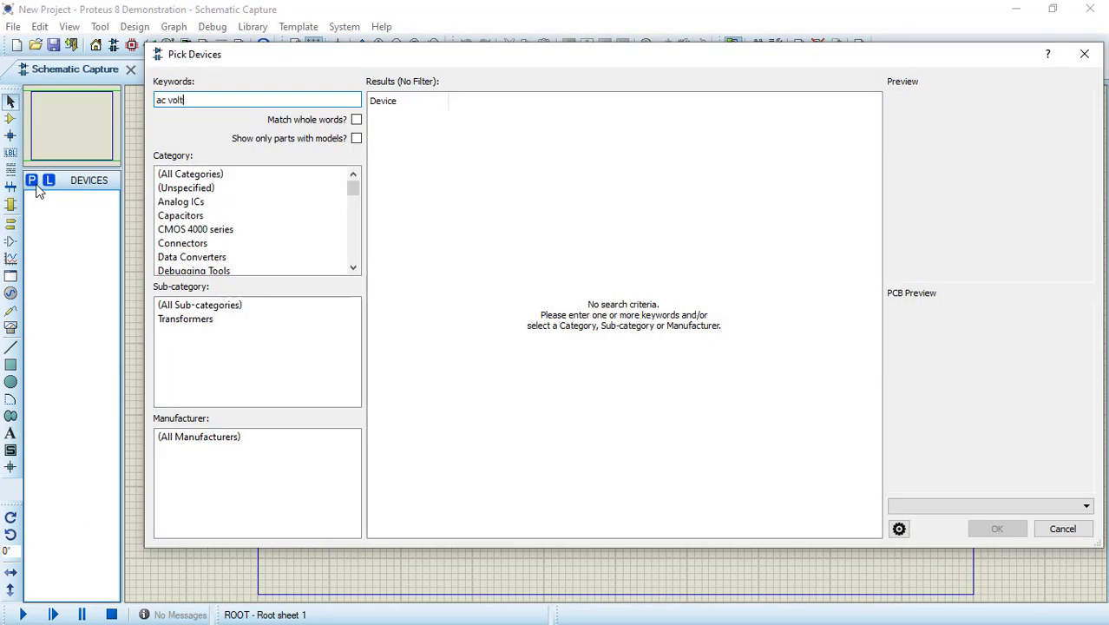
pyautogui.write('ac voltage source')
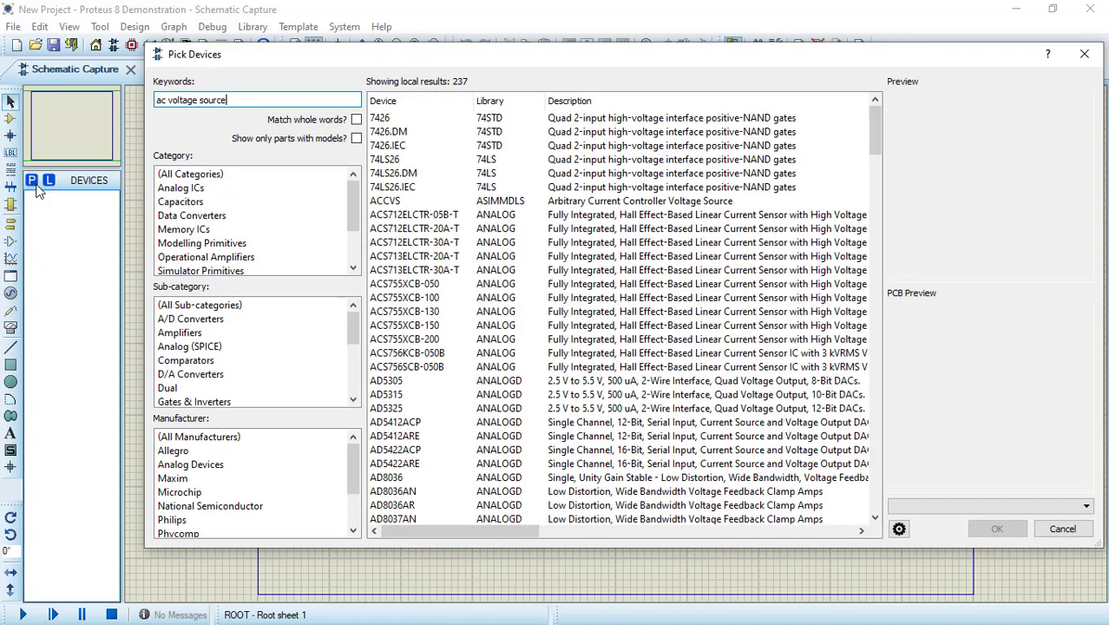
pyautogui.doubleClick(409, 215)
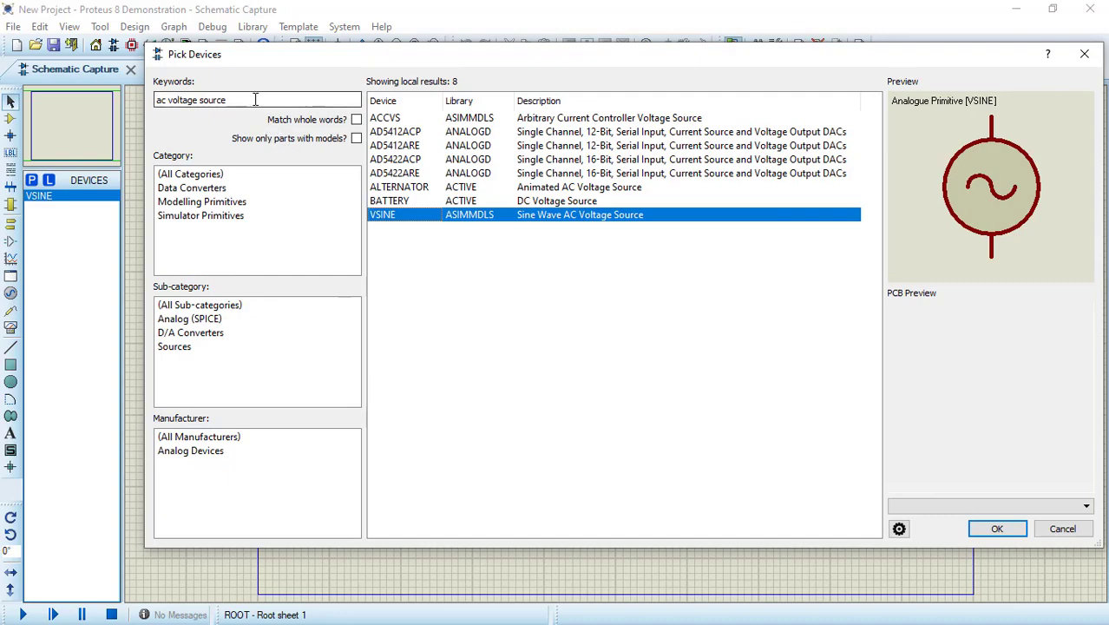
# Add the generic RES resistor, then start a new 'bri' search for bridge rectifiers
pyautogui.moveTo(256, 100); pyautogui.dragTo(129, 105)
pyautogui.write('r')
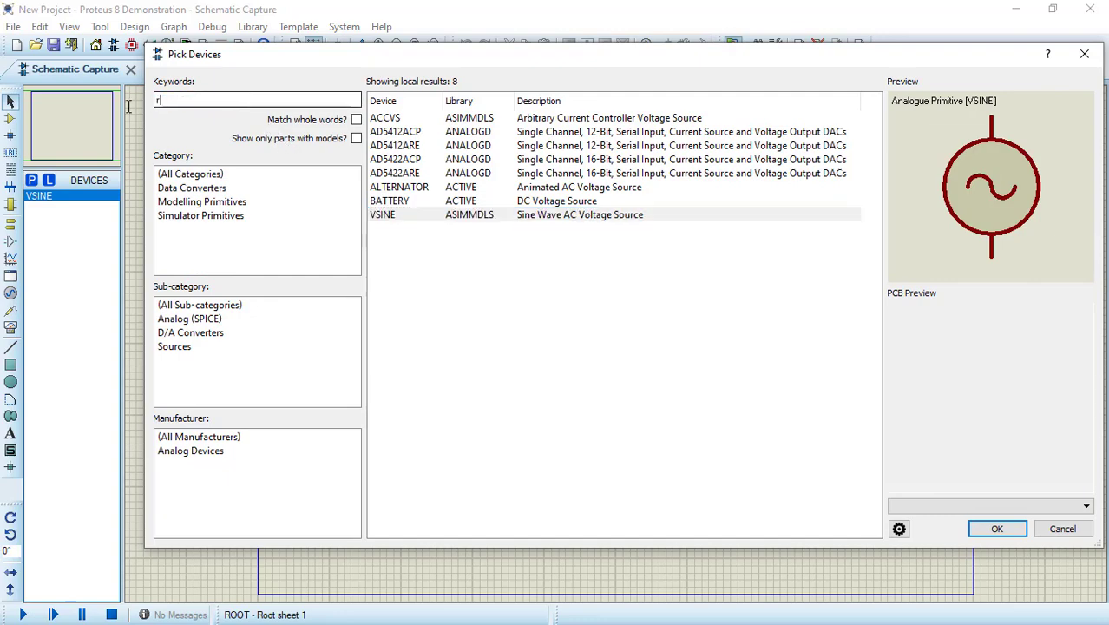
pyautogui.write('es')
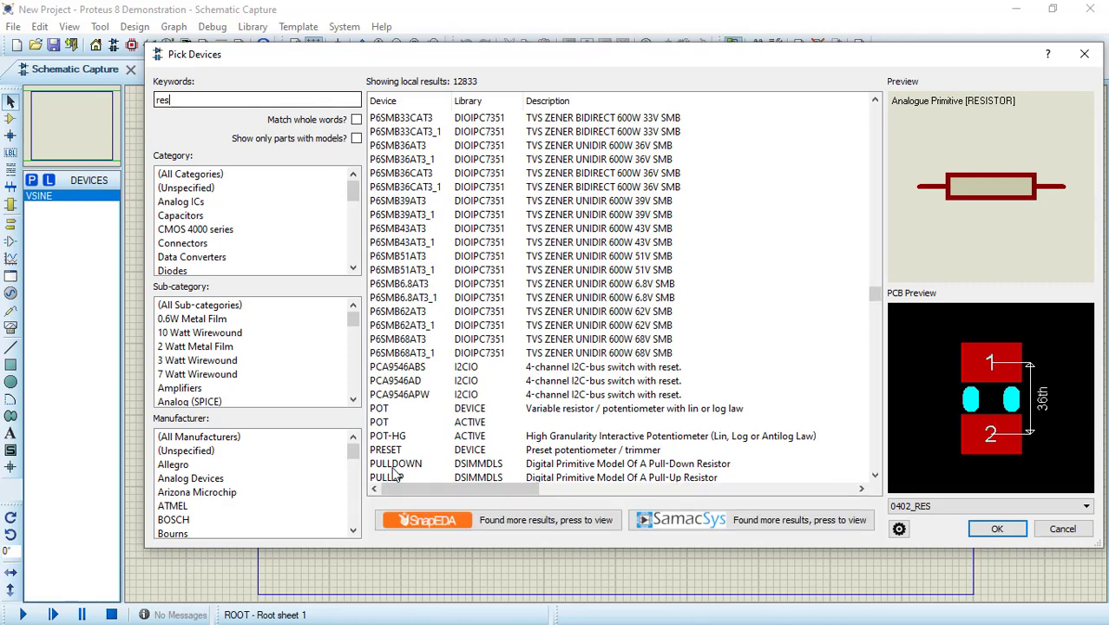
pyautogui.scroll(-1, 430, 456)
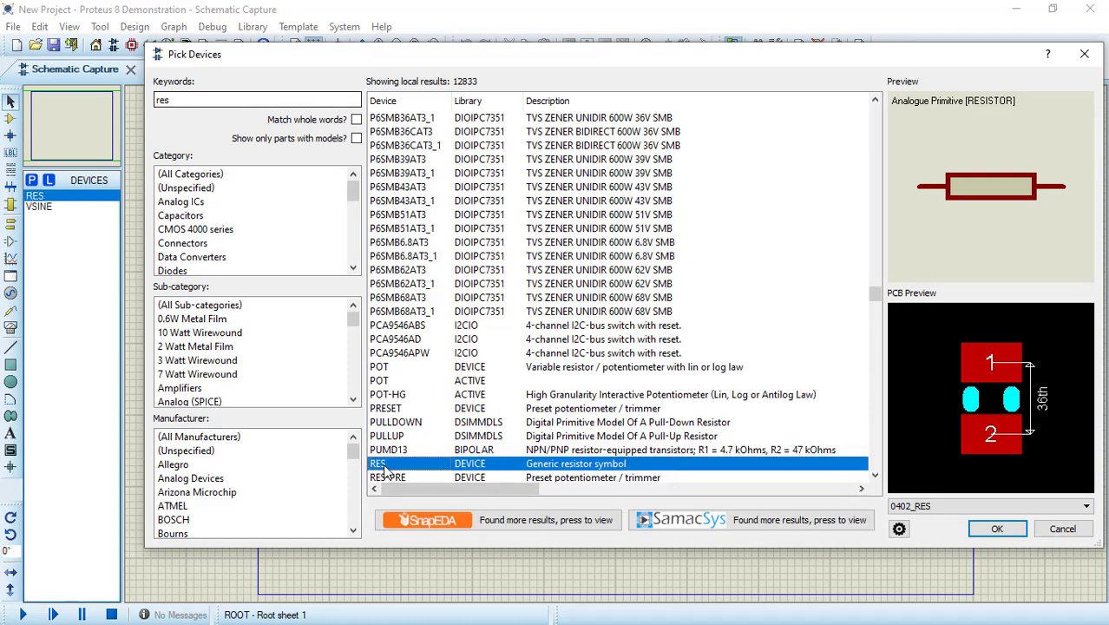
pyautogui.doubleClick(224, 102)
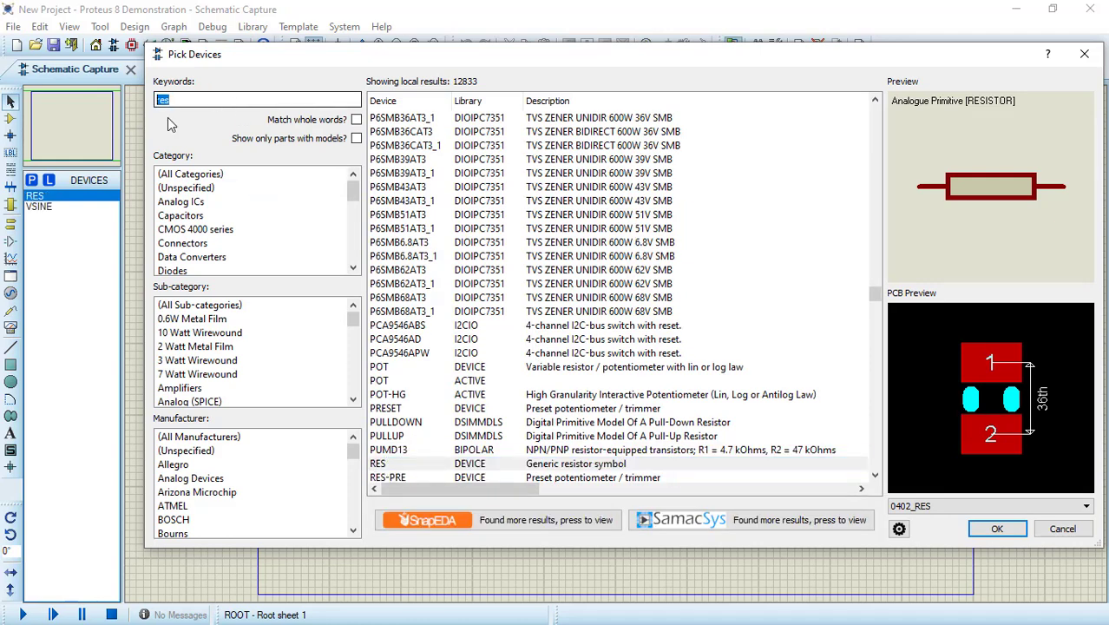
pyautogui.write('bridg')
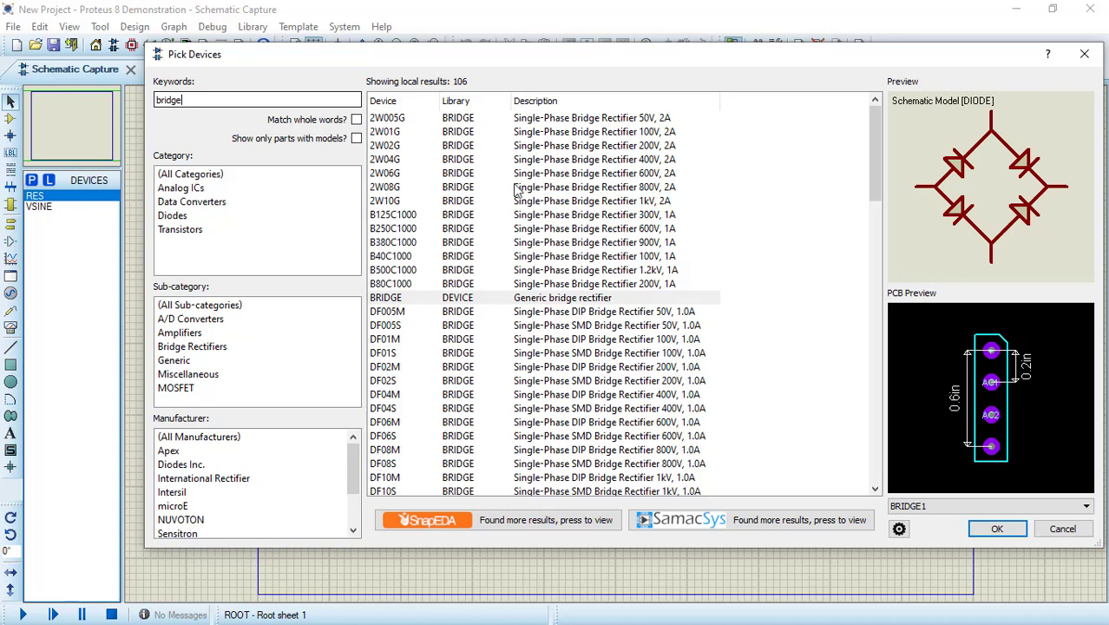
# Add the 2W04G 400V, 2A bridge rectifier and close the device picker
pyautogui.moveTo(548, 164)
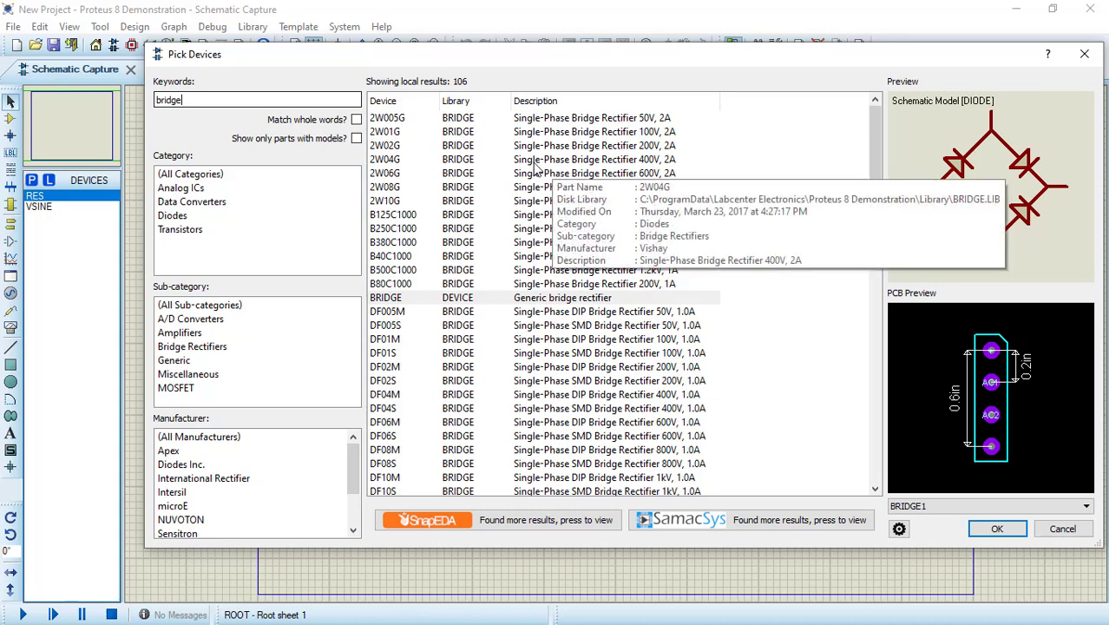
pyautogui.doubleClick(649, 164)
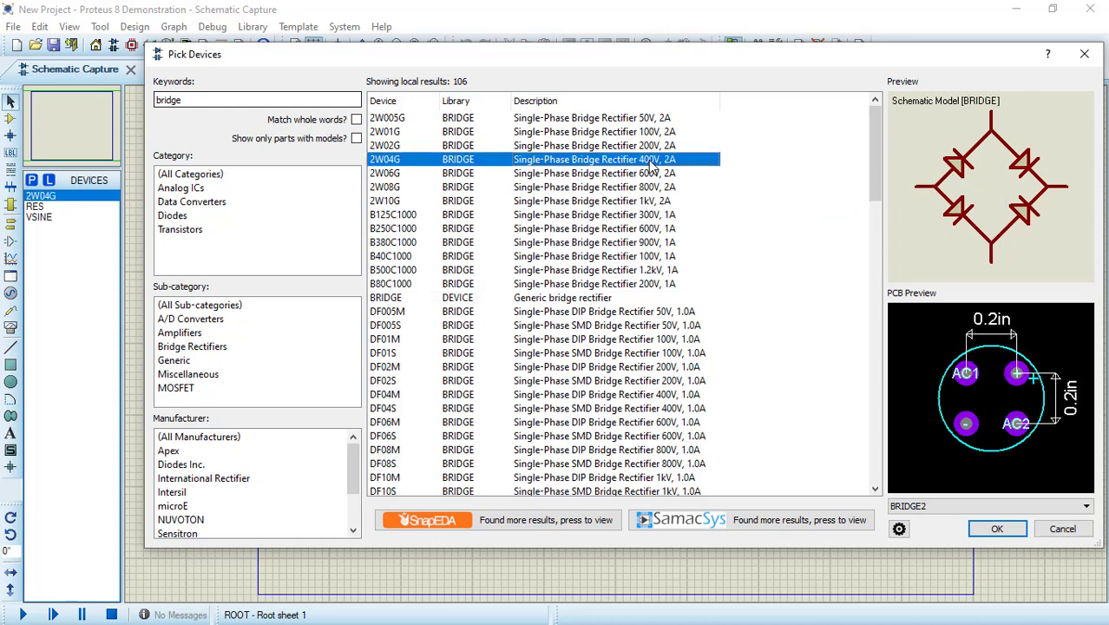
pyautogui.moveTo(652, 166)
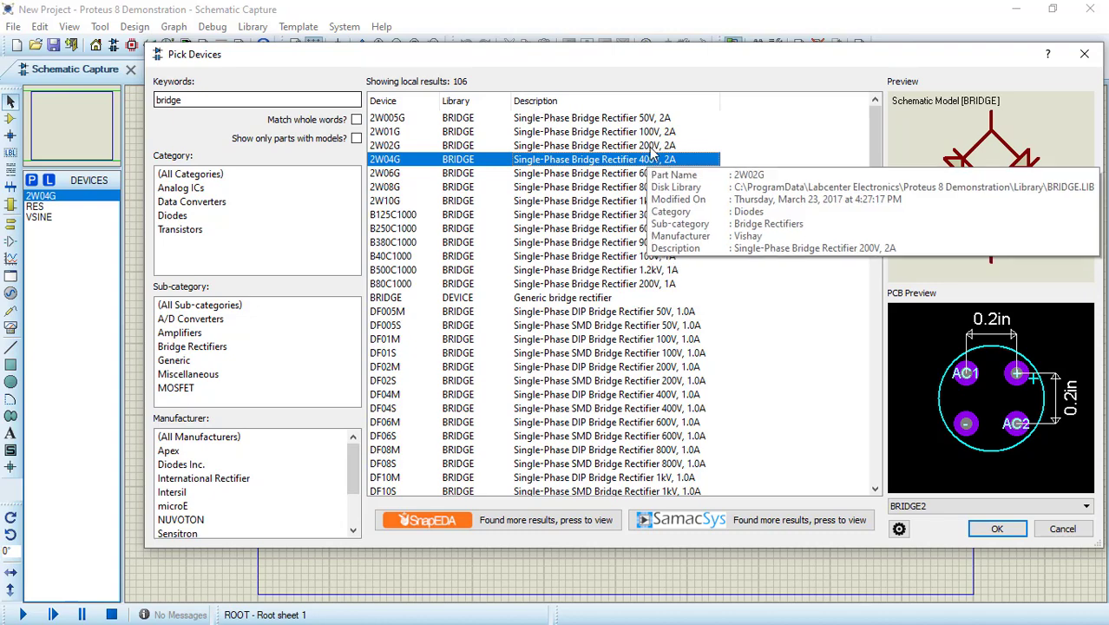
pyautogui.click(997, 529)
# Place the VSINE source V1 near the top-left and the 2W04G bridge BR1 to its right
pyautogui.click(59, 217)
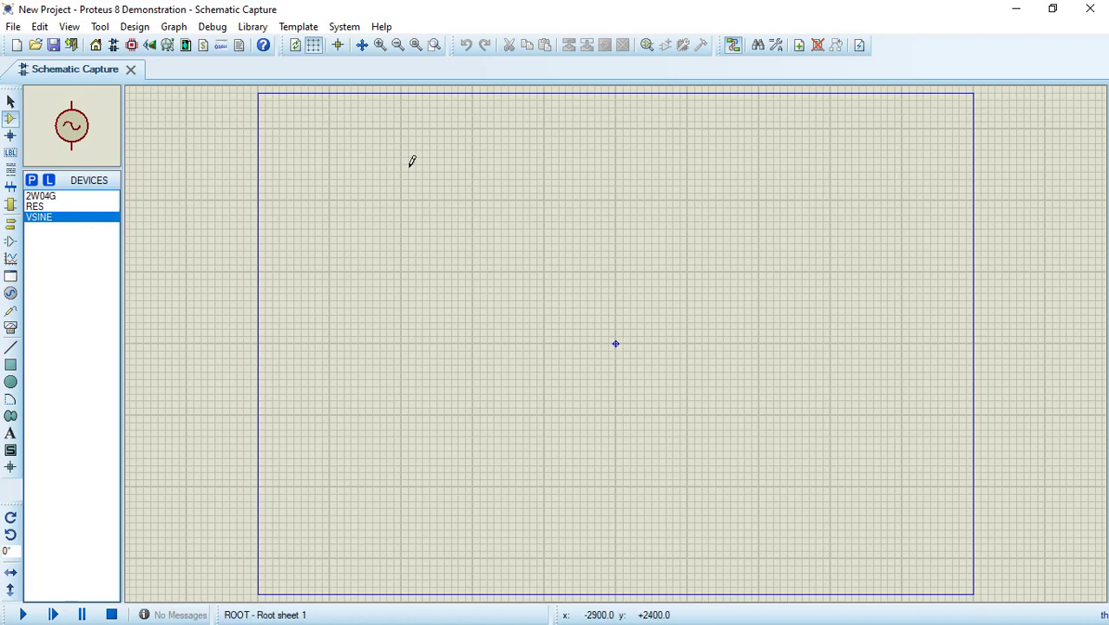
pyautogui.click(373, 160)
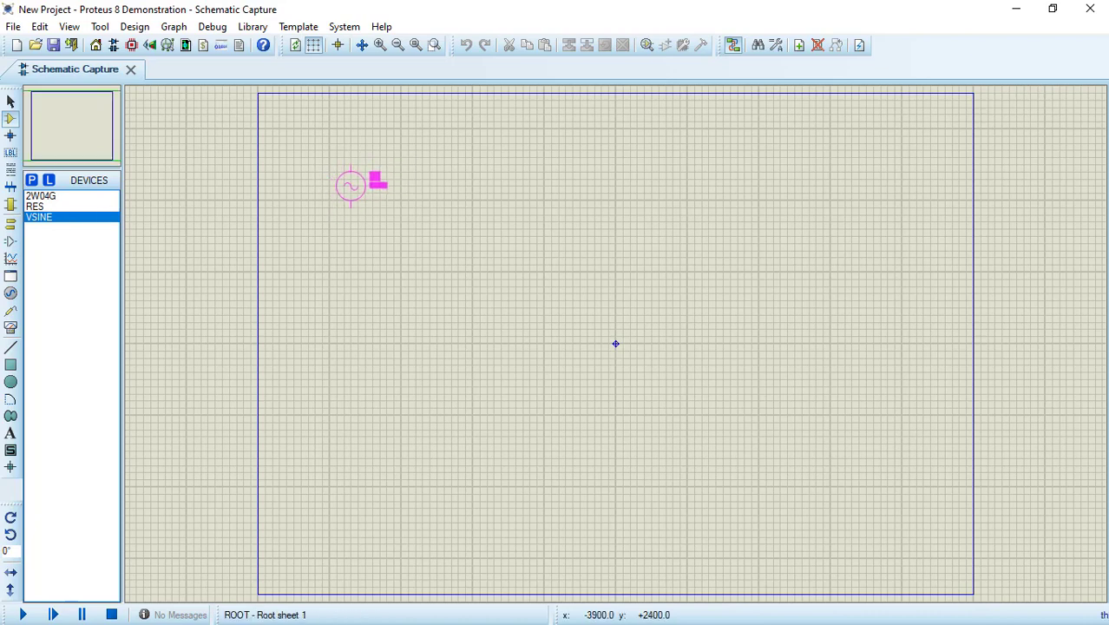
pyautogui.click(351, 184)
pyautogui.click(41, 196)
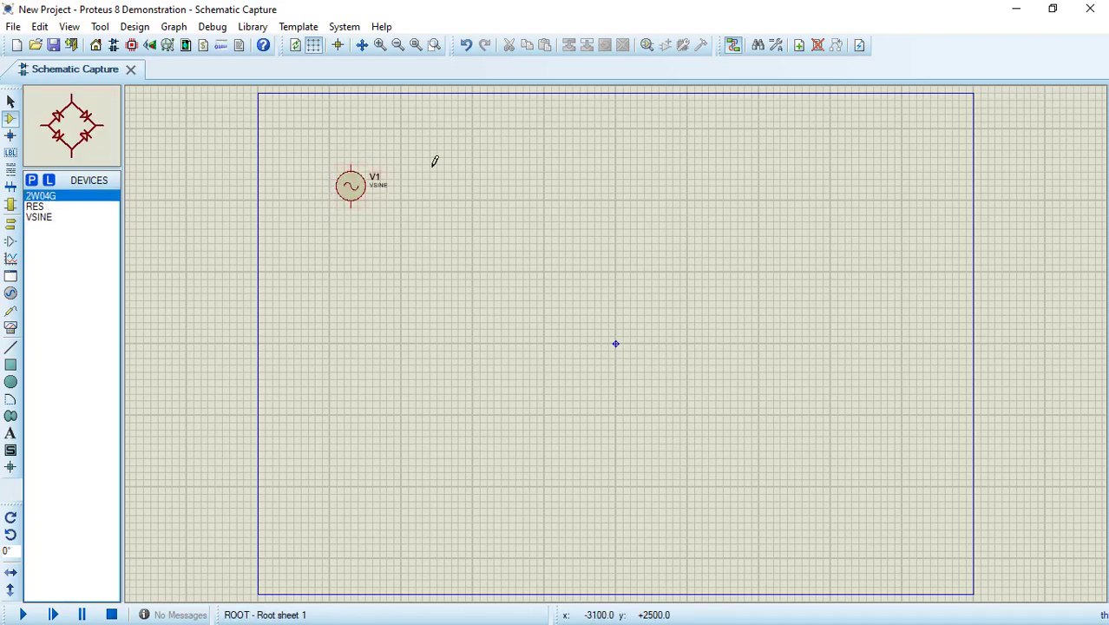
pyautogui.click(487, 180)
# Place resistor R1 right of BR1 and rotate it clockwise to stand upright
pyautogui.click(35, 205)
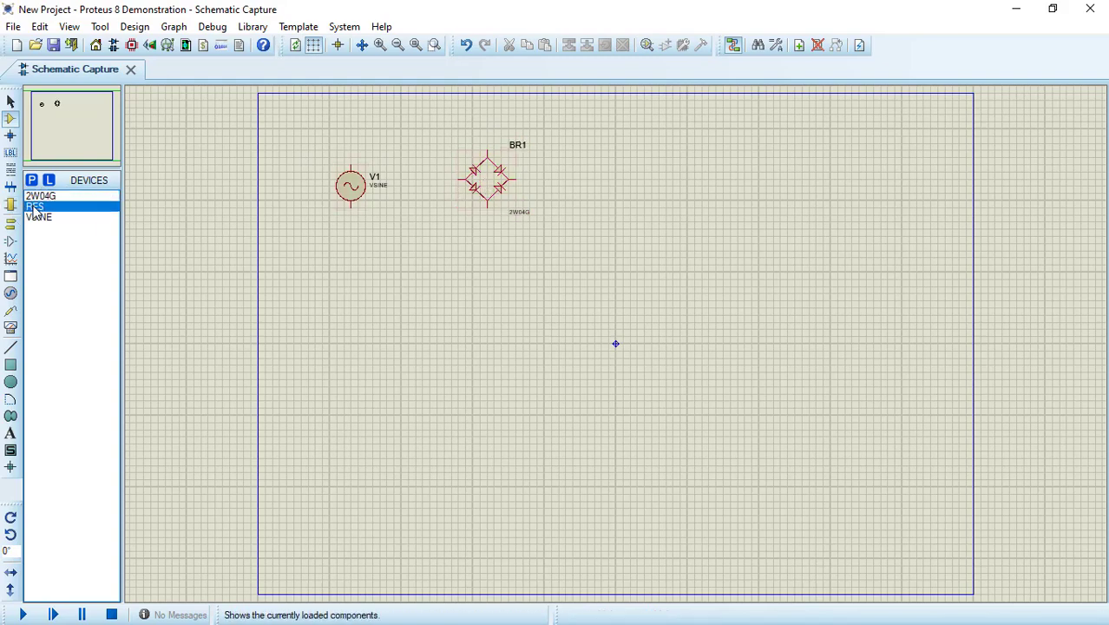
pyautogui.click(621, 171)
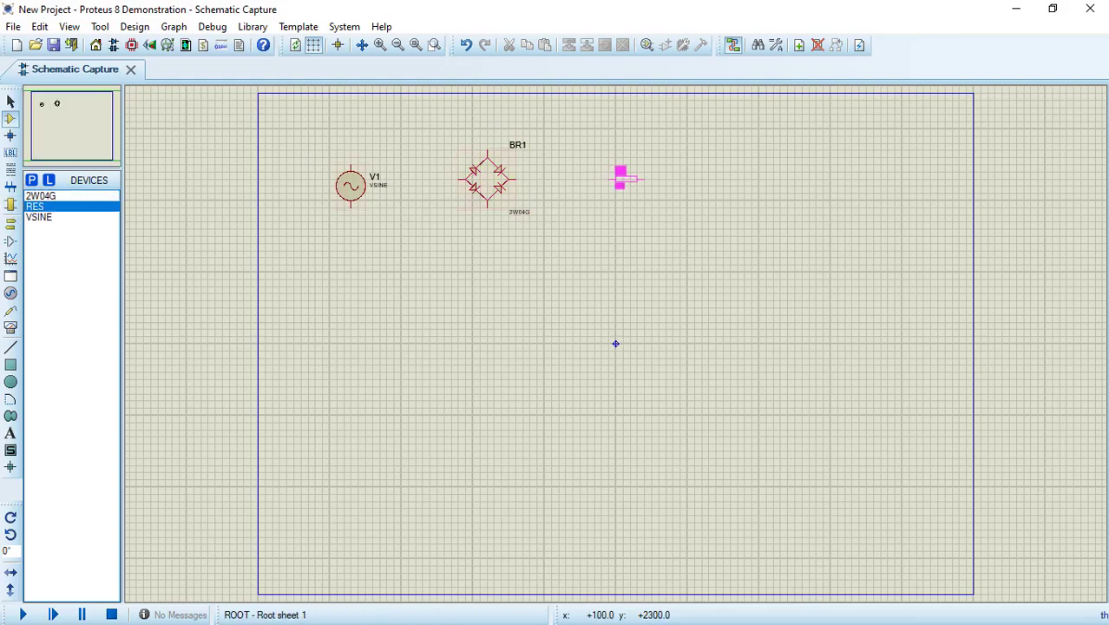
pyautogui.click(625, 178)
pyautogui.rightClick(634, 181)
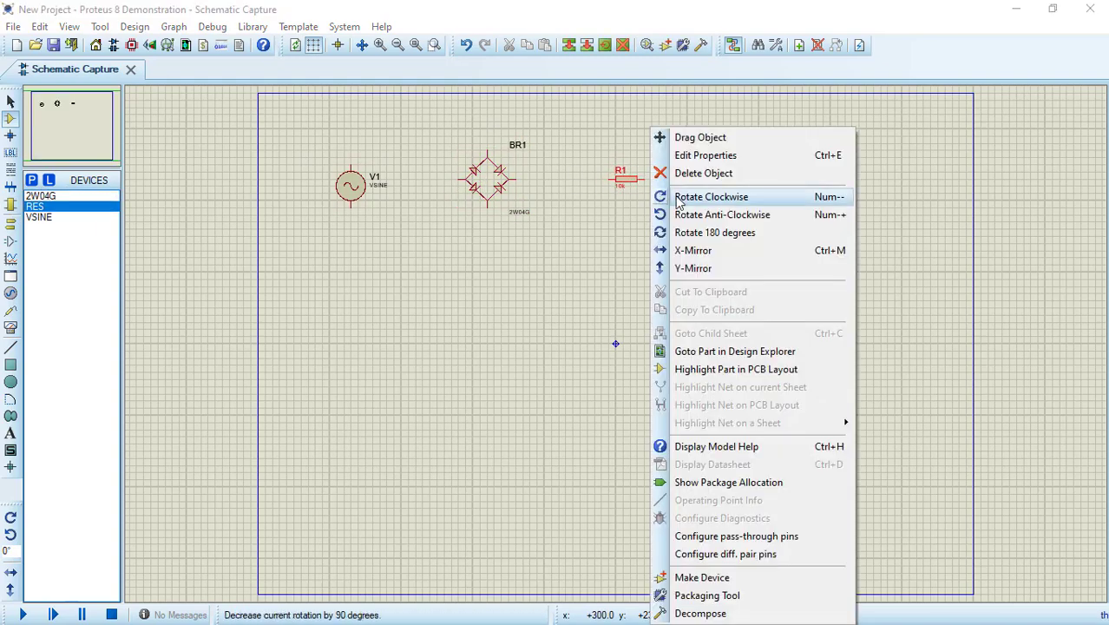
pyautogui.click(678, 198)
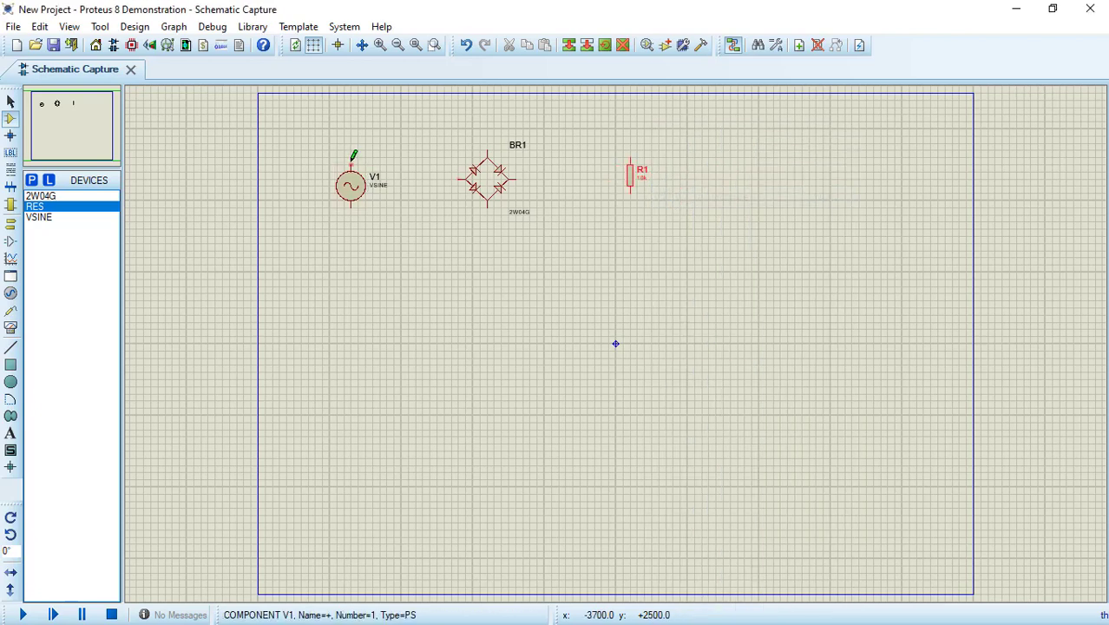
# Wire V1's top and bottom pins to BR1's top and bottom input pins
pyautogui.click(353, 160)
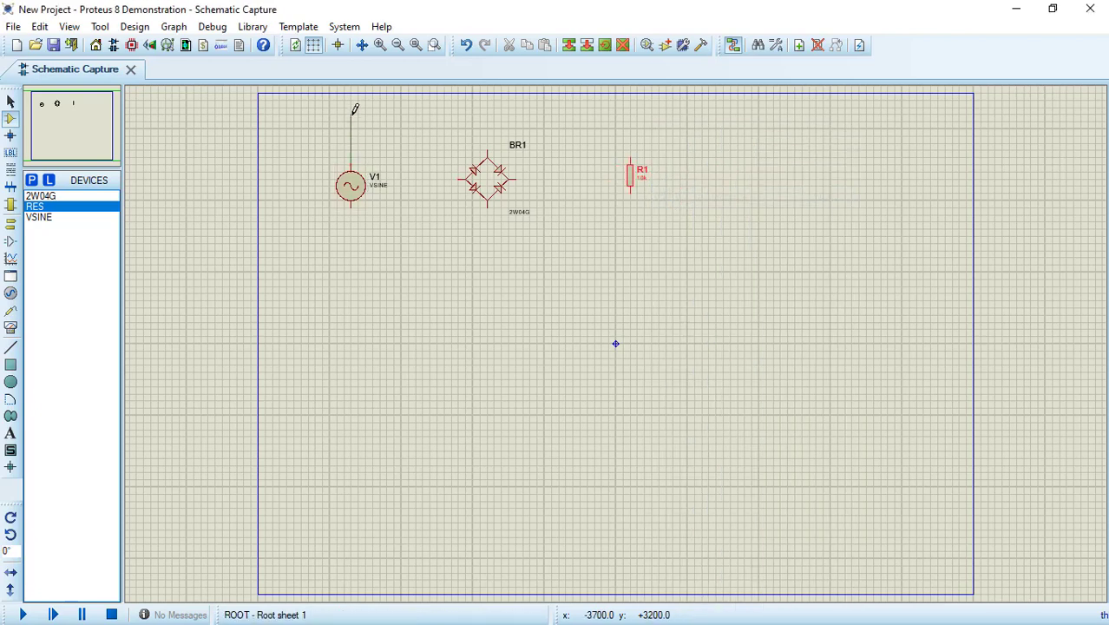
pyautogui.click(489, 149)
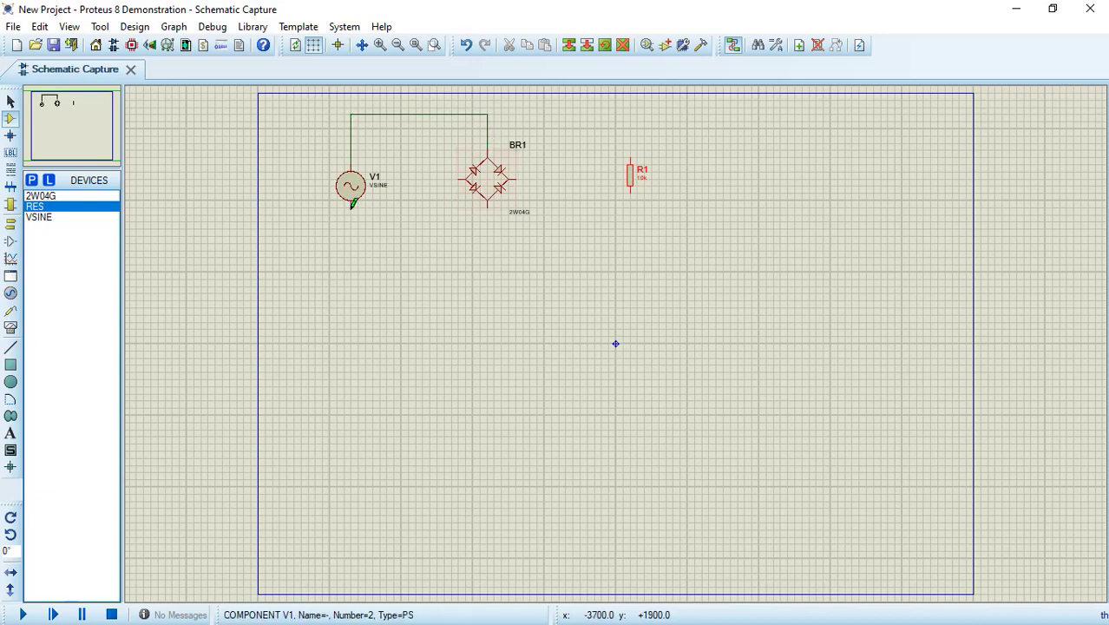
pyautogui.click(350, 203)
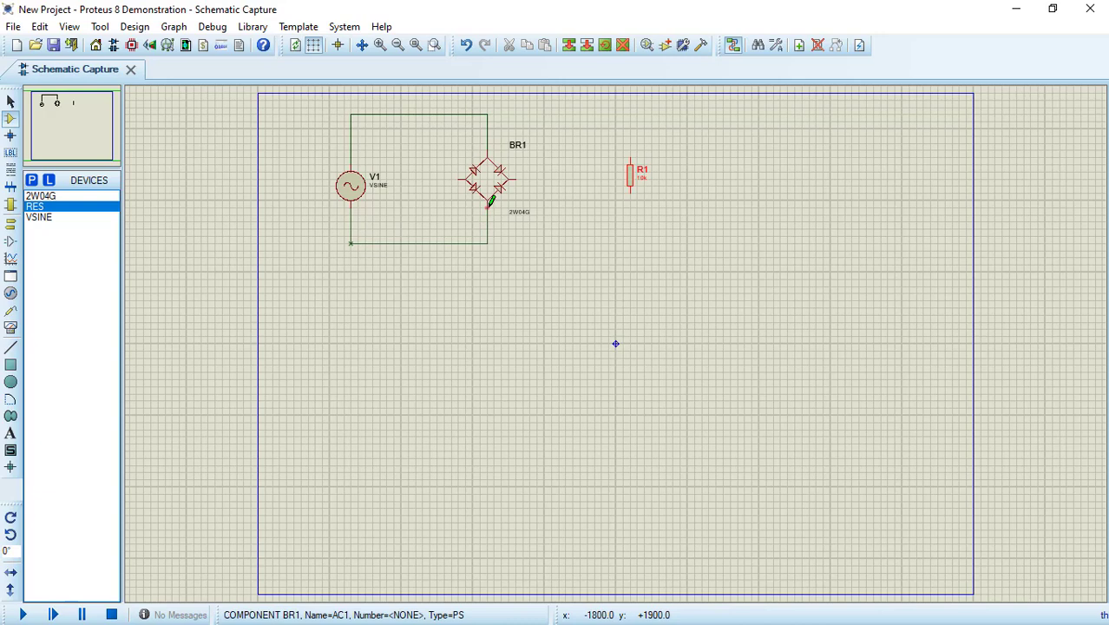
pyautogui.click(489, 201)
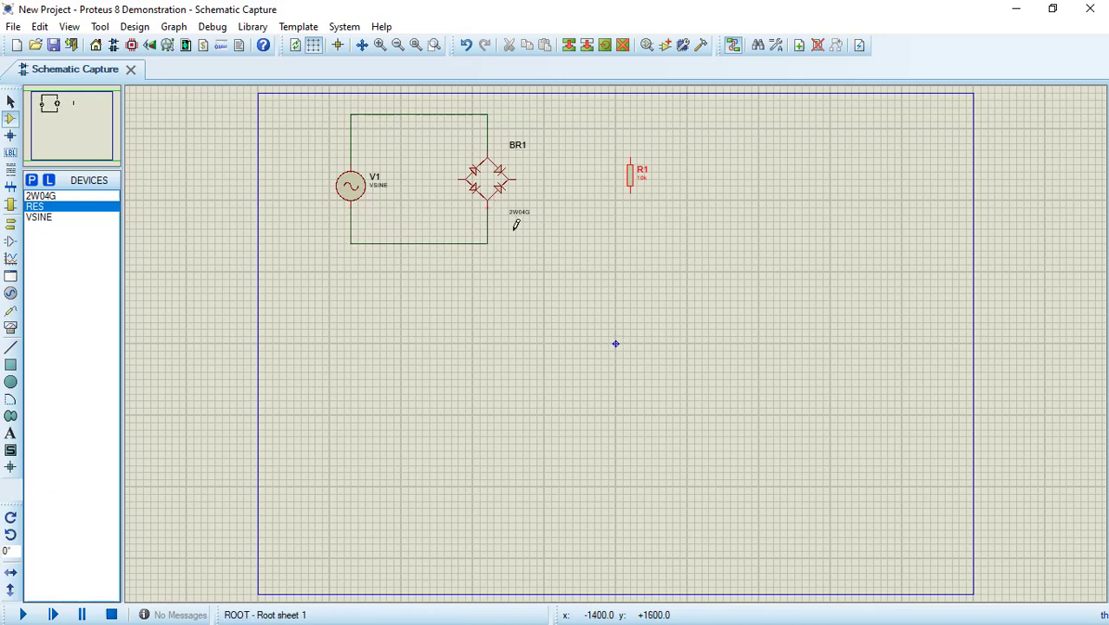
# Wire BR1's outputs across R1's top and bottom, and ground the lower BR1–R1 wire
pyautogui.click(517, 178)
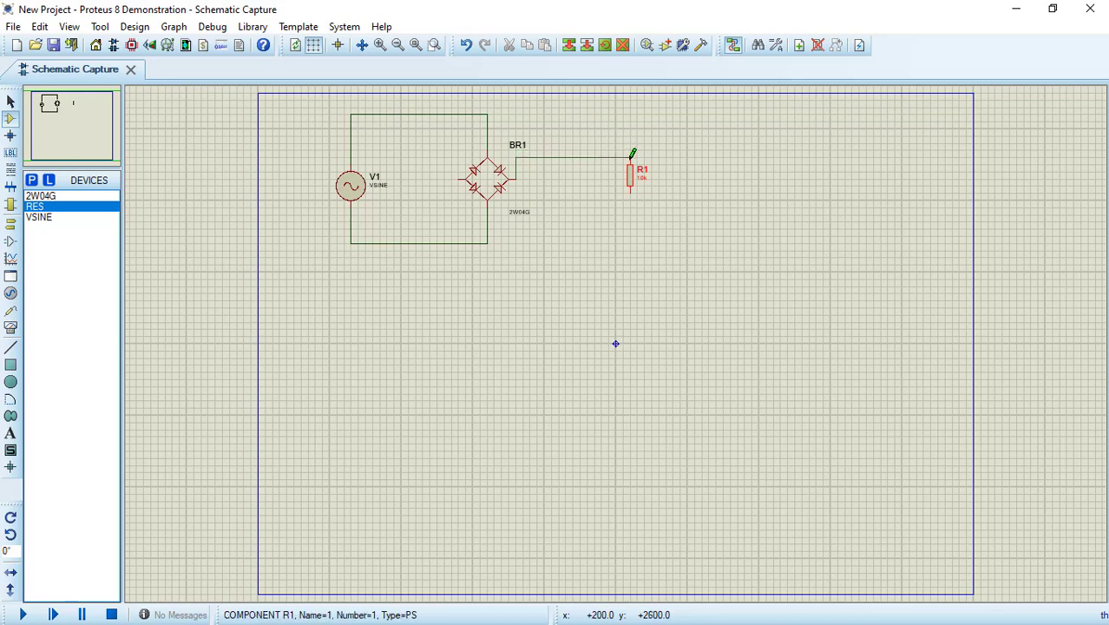
pyautogui.click(632, 154)
pyautogui.click(459, 179)
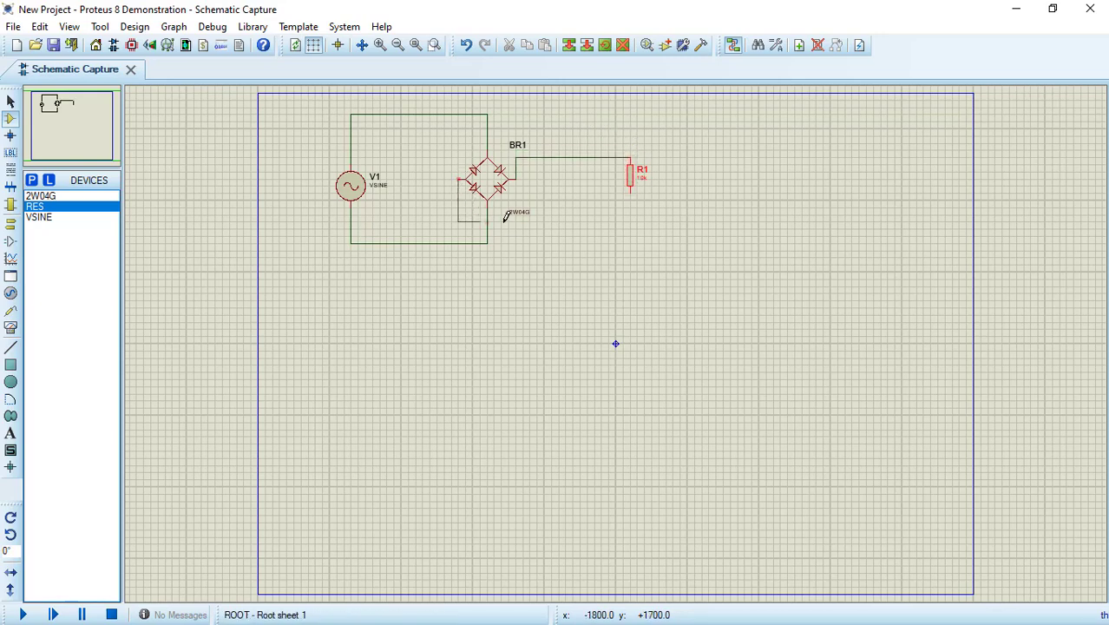
pyautogui.click(631, 191)
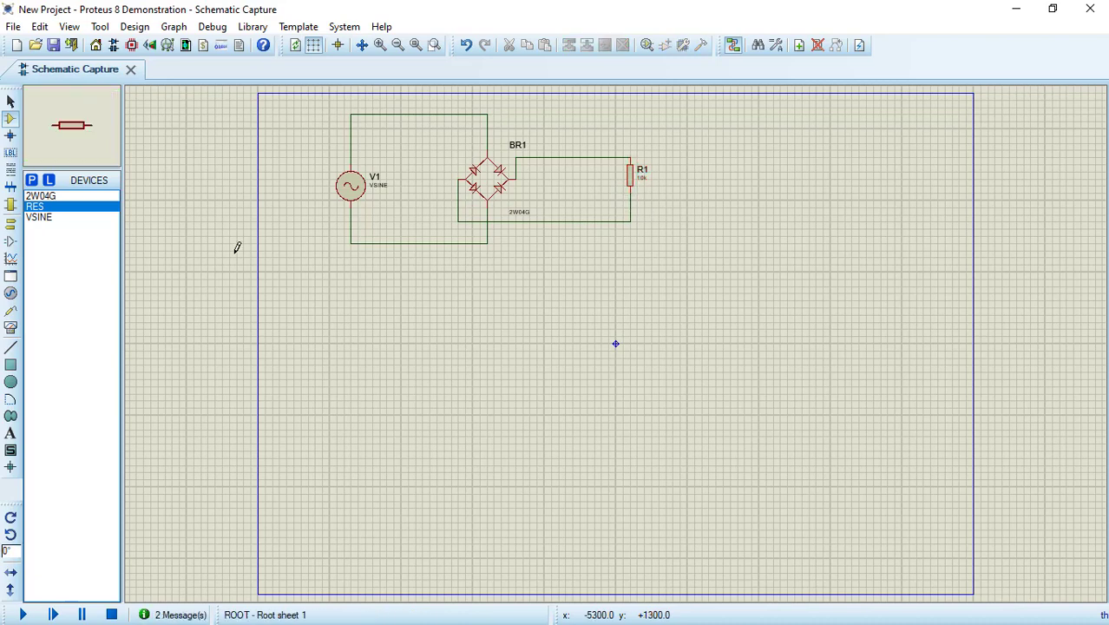
pyautogui.click(11, 222)
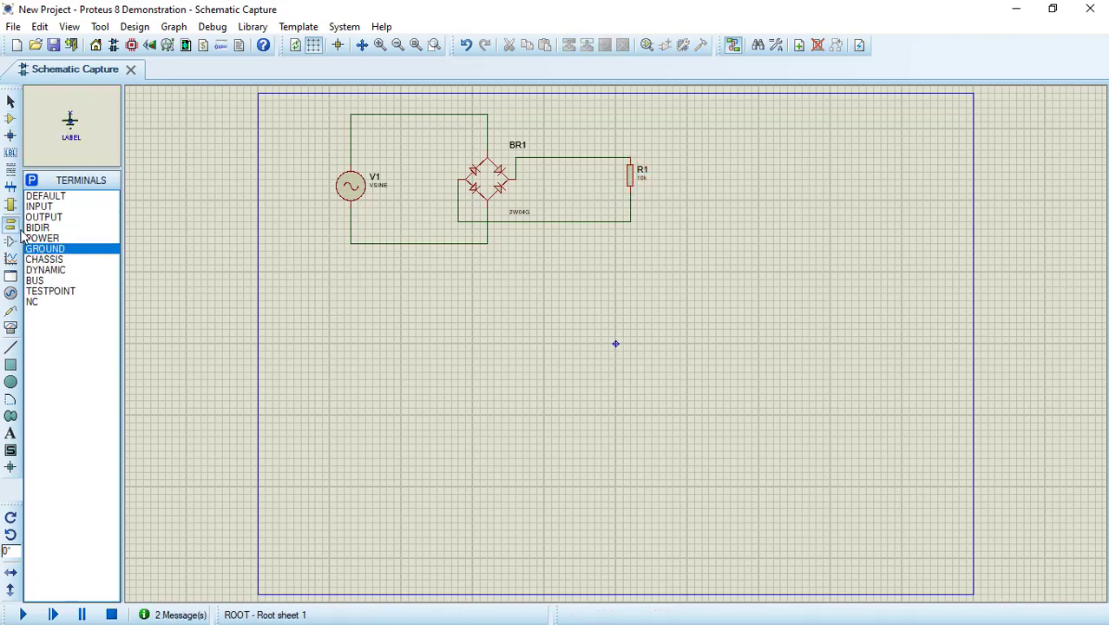
pyautogui.click(559, 234)
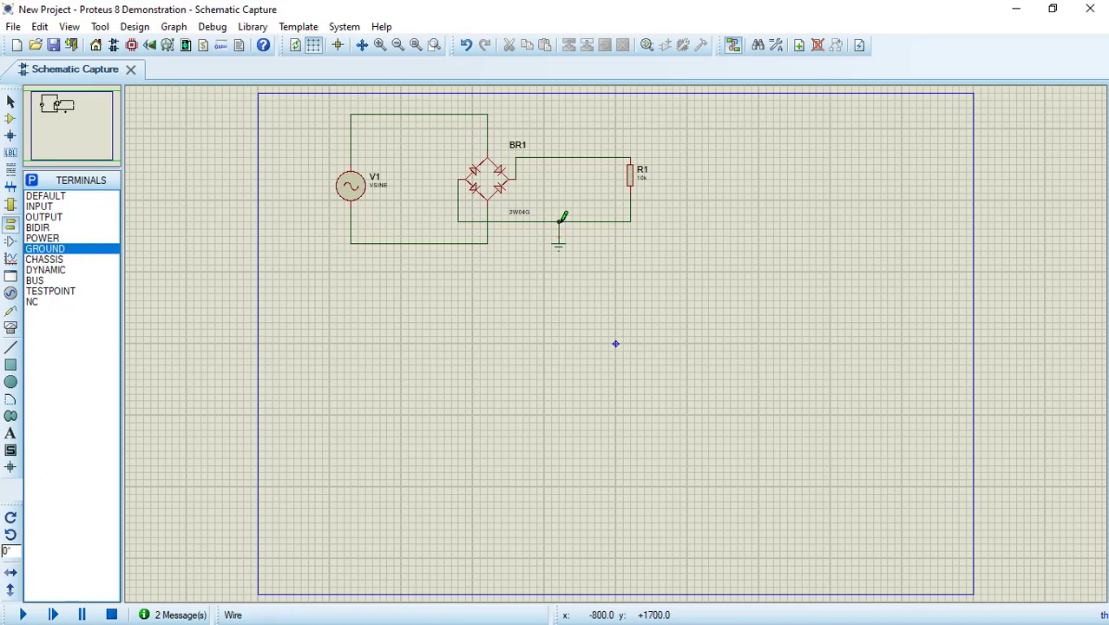
# Place an oscilloscope right of the circuit and wire its channel A to R1's top
pyautogui.click(11, 327)
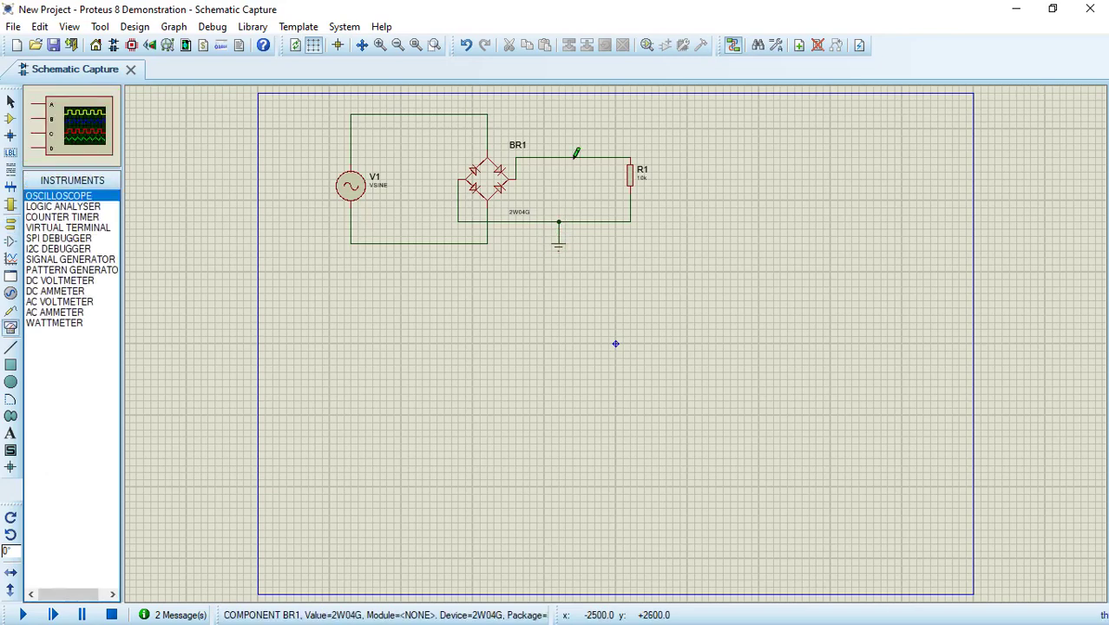
pyautogui.click(806, 184)
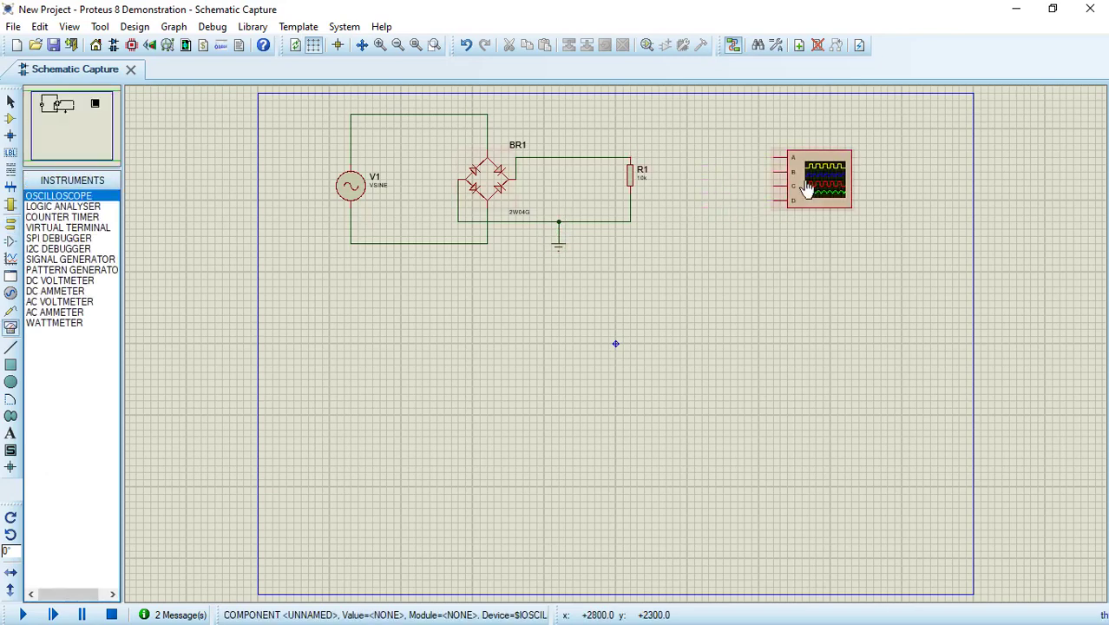
pyautogui.click(774, 156)
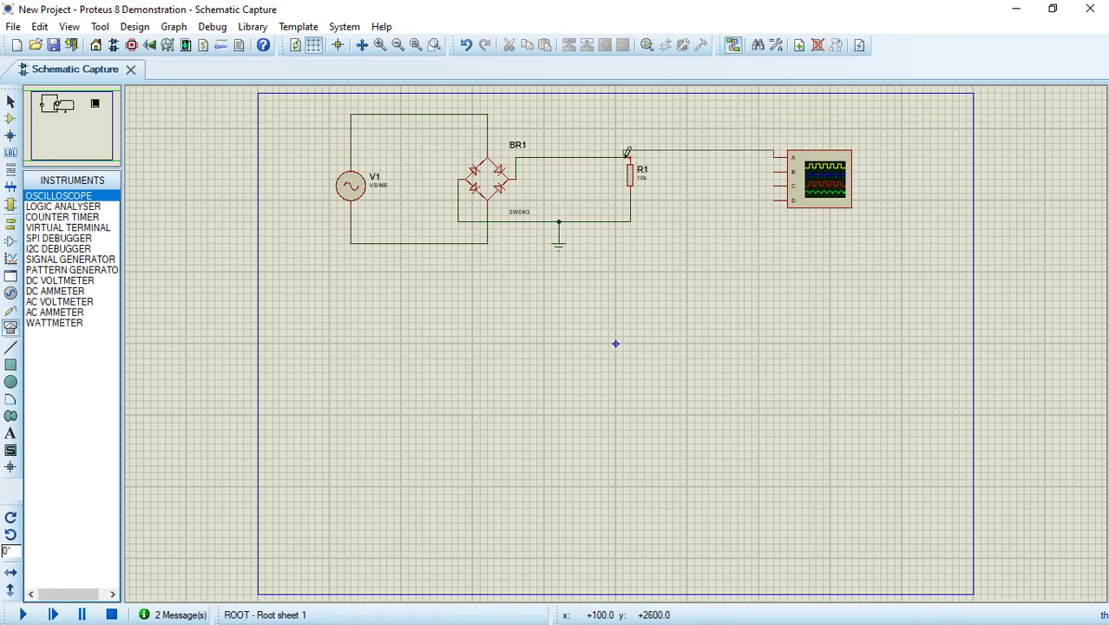
pyautogui.click(627, 153)
pyautogui.click(369, 182)
# Give the V1 sine source an amplitude of 220 and a frequency of 50
pyautogui.click(369, 185)
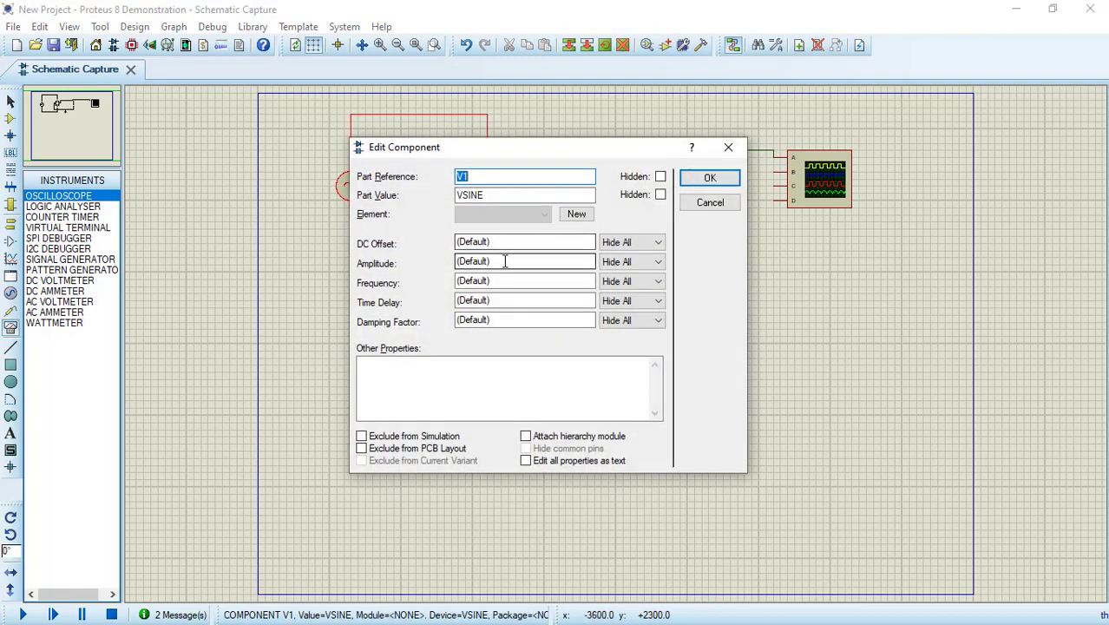
pyautogui.doubleClick(469, 262)
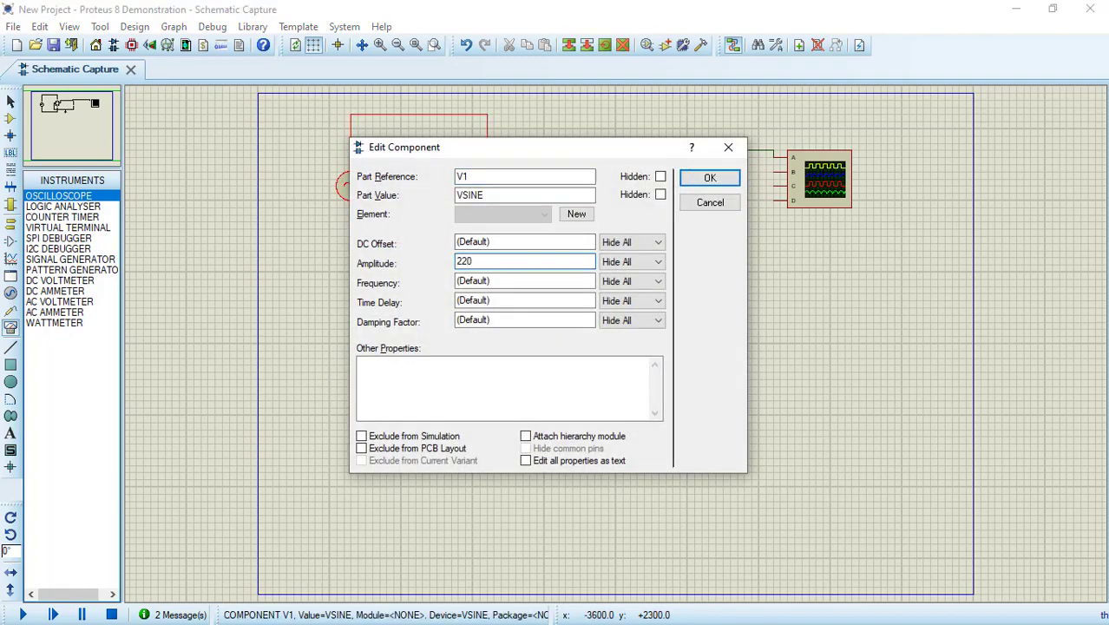
pyautogui.doubleClick(528, 282)
pyautogui.write('50')
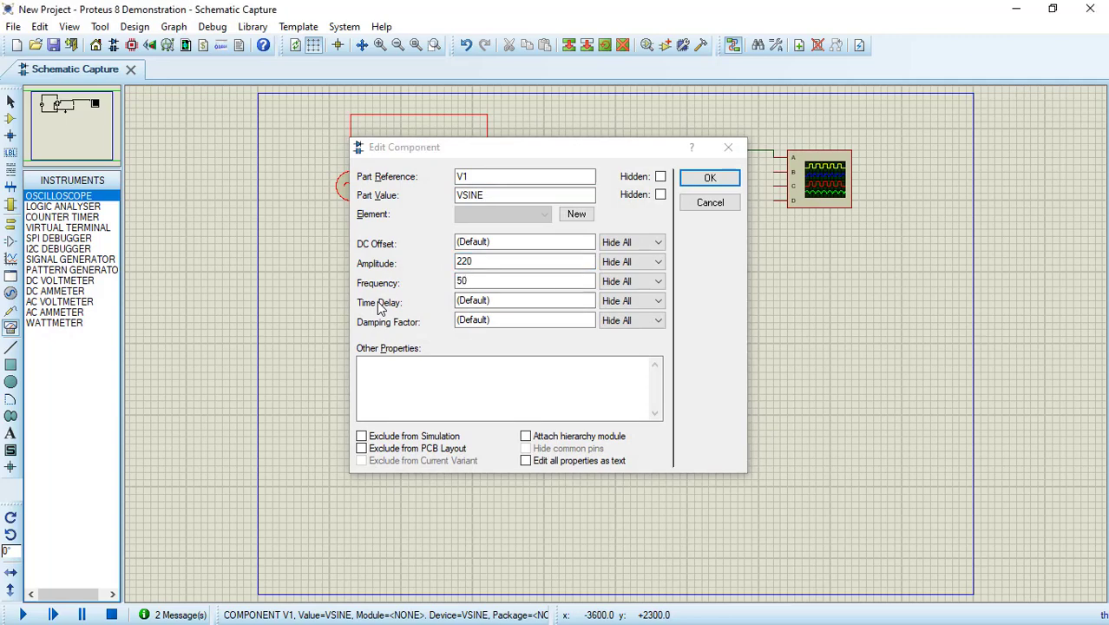
pyautogui.press('Return')
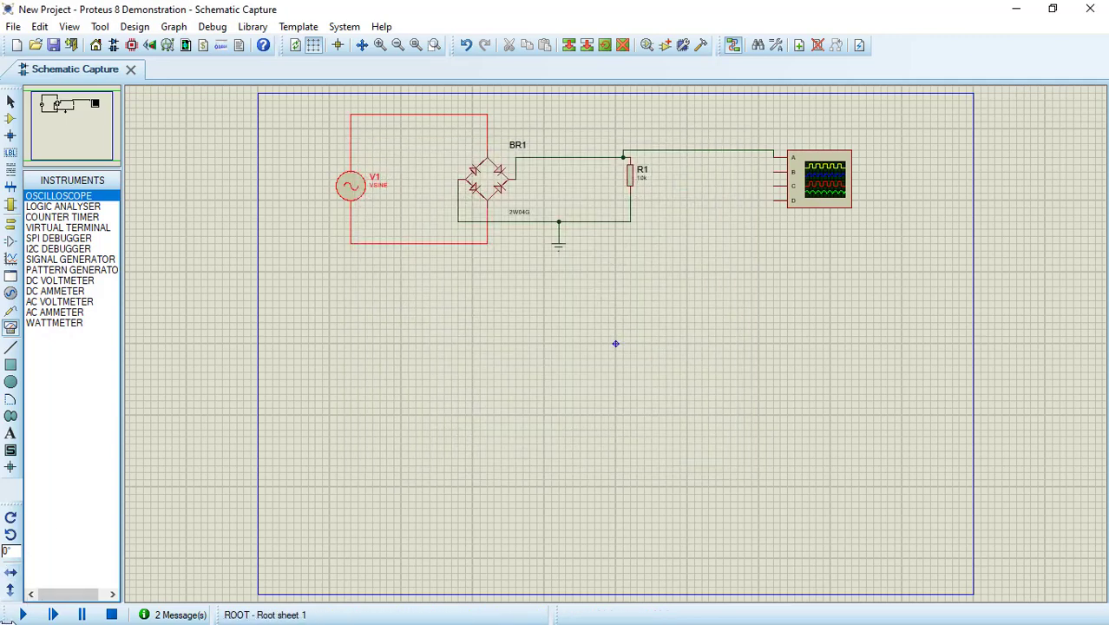
# Run the simulation and switch oscilloscope channels B, C and D off
pyautogui.click(22, 614)
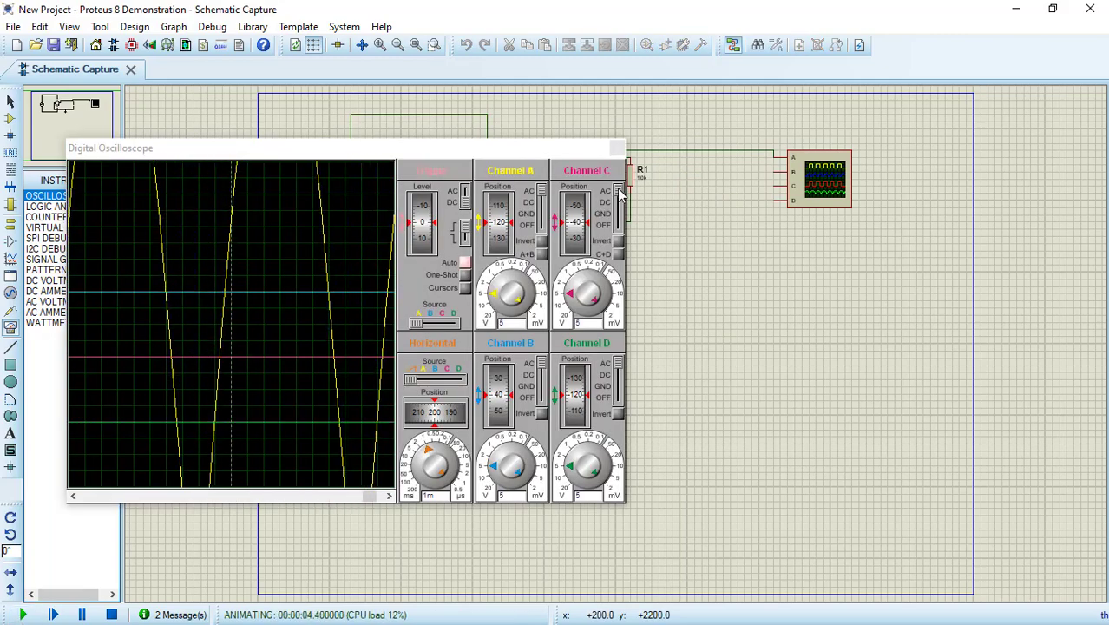
pyautogui.click(618, 225)
pyautogui.click(618, 397)
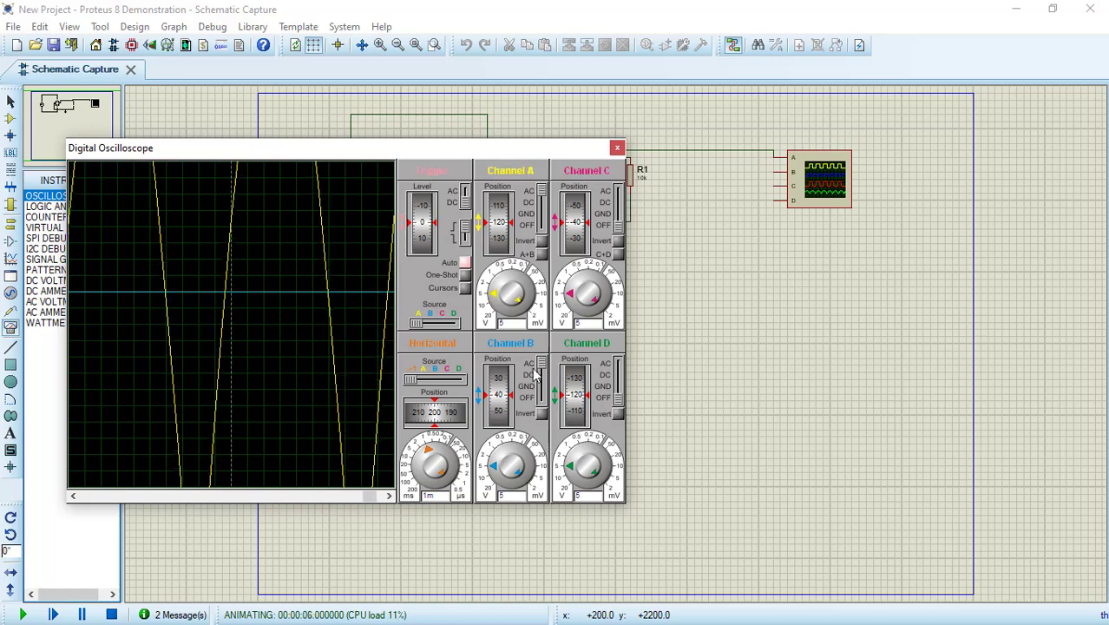
pyautogui.click(541, 397)
# Adjust channel A position, volts/div and a 5m timebase to show about ten rectified cycles
pyautogui.scroll(-7, 501, 217)
pyautogui.scroll(-4, 501, 216)
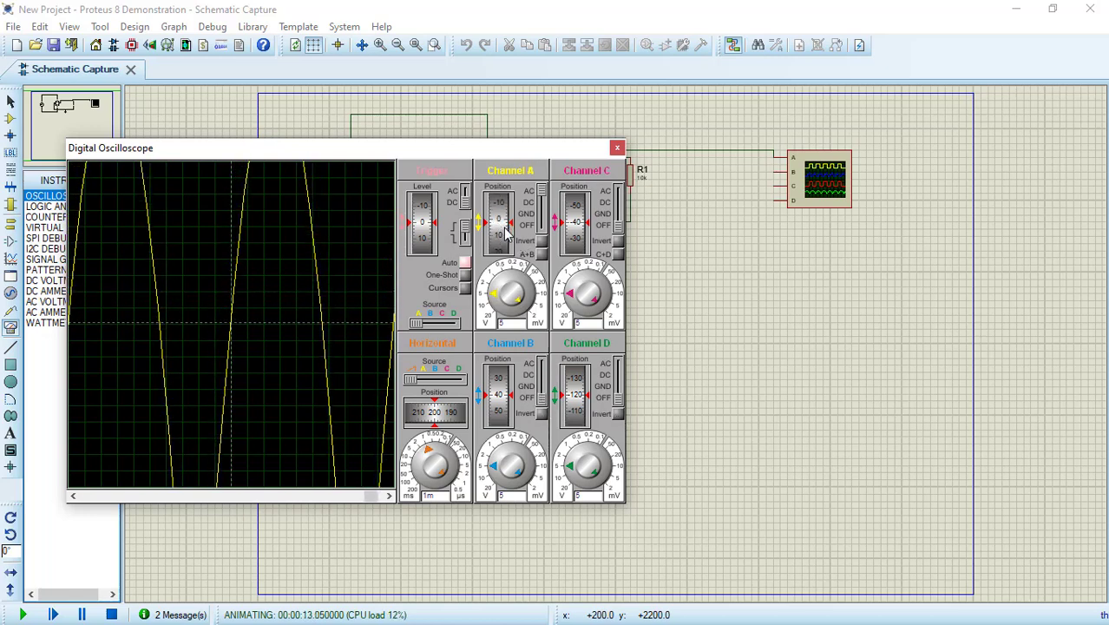
pyautogui.scroll(-1, 502, 221)
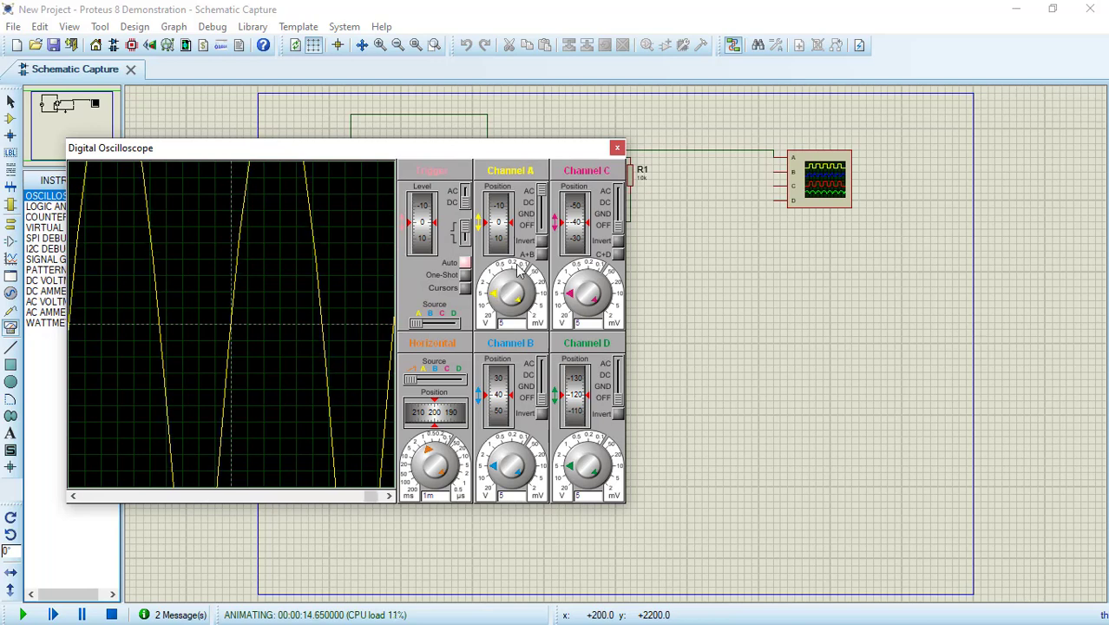
pyautogui.scroll(-5, 492, 300)
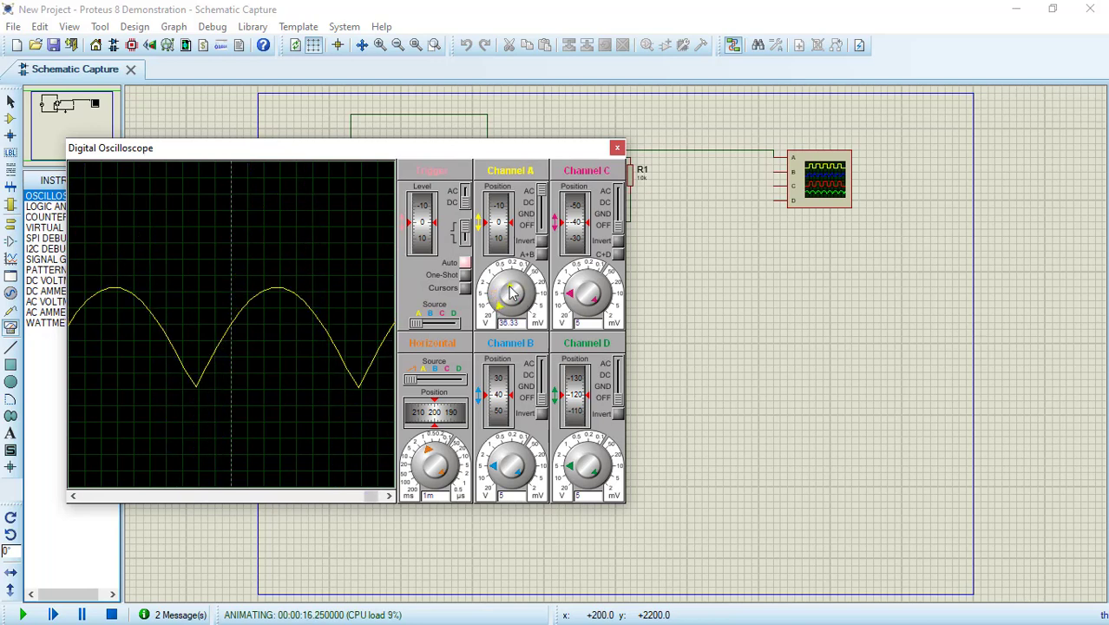
pyautogui.scroll(-3, 438, 462)
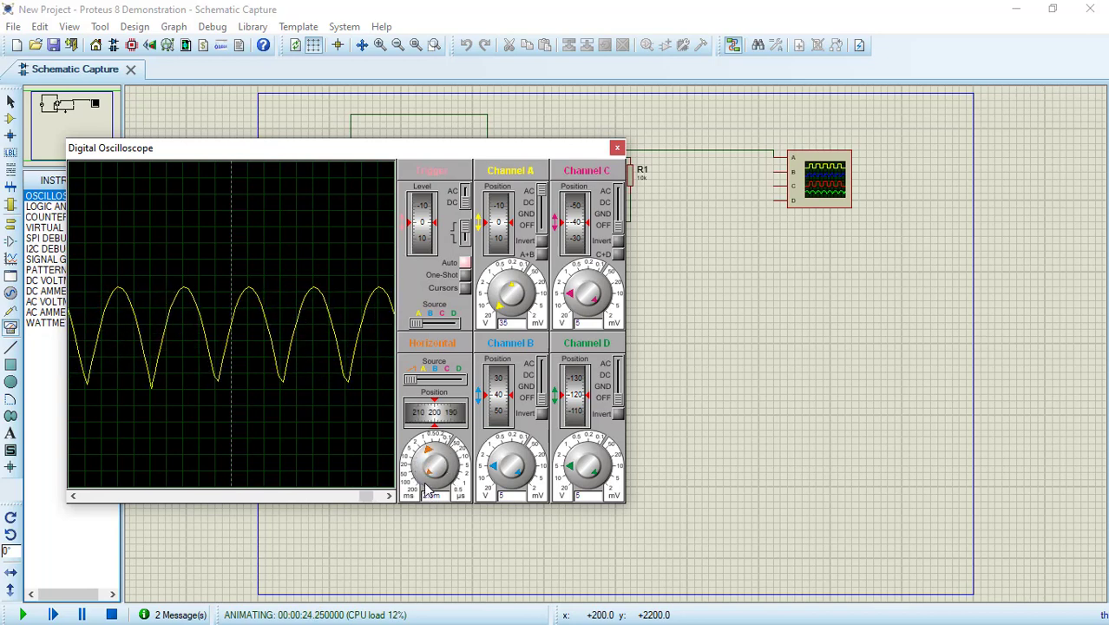
pyautogui.scroll(-2, 431, 454)
pyautogui.scroll(-2, 429, 456)
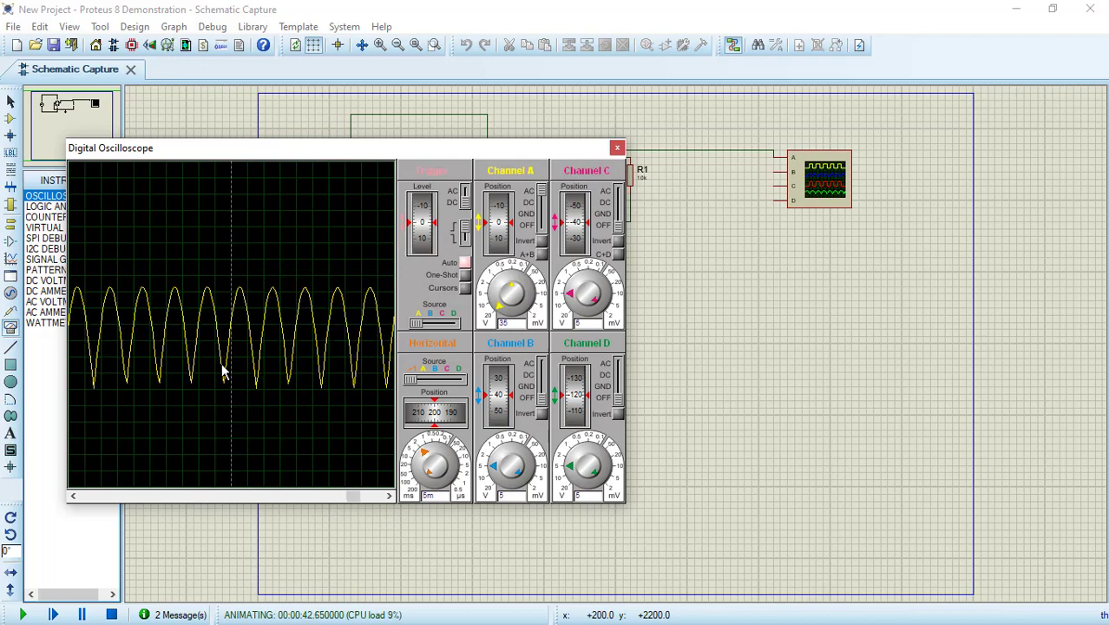
# Stop the simulation and draw an ANALOGUE ANALYSIS graph box below the circuit
pyautogui.click(111, 614)
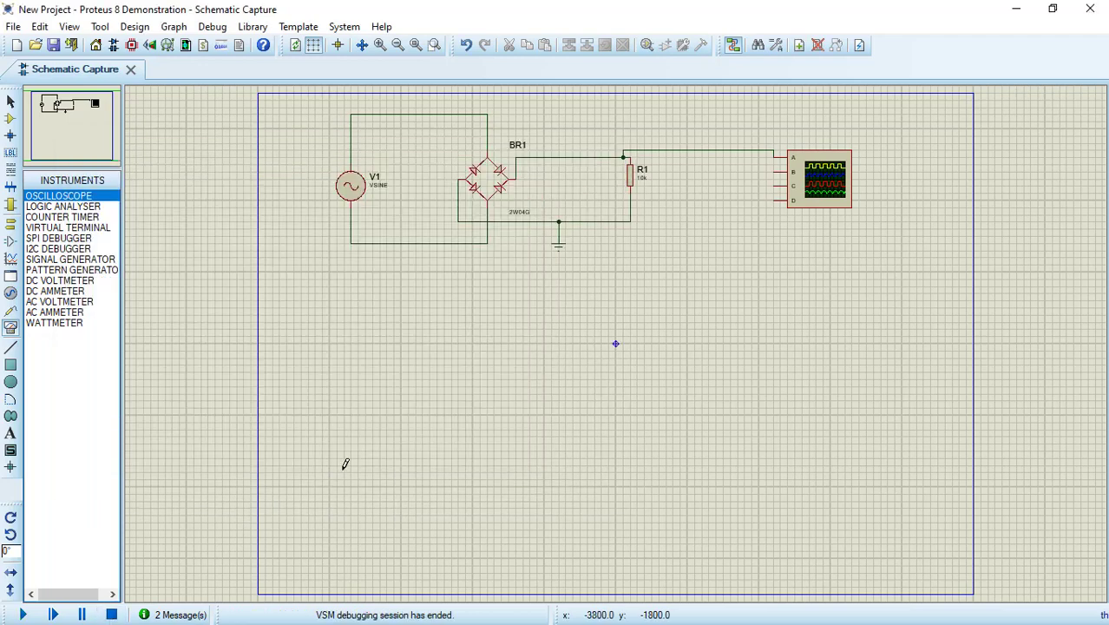
pyautogui.click(11, 257)
pyautogui.click(368, 272)
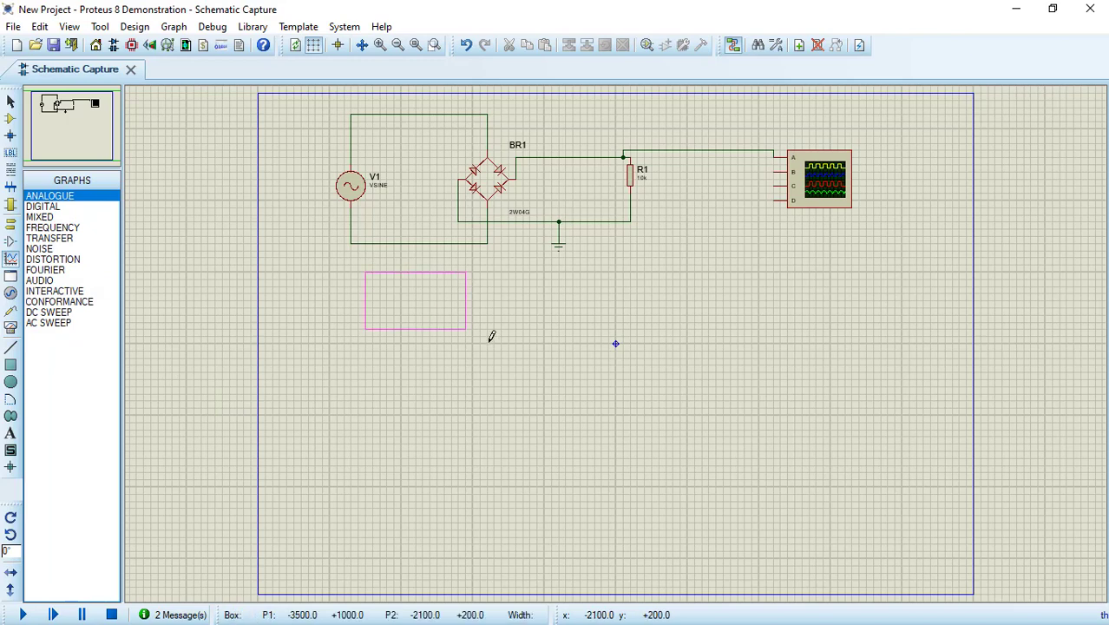
pyautogui.click(804, 370)
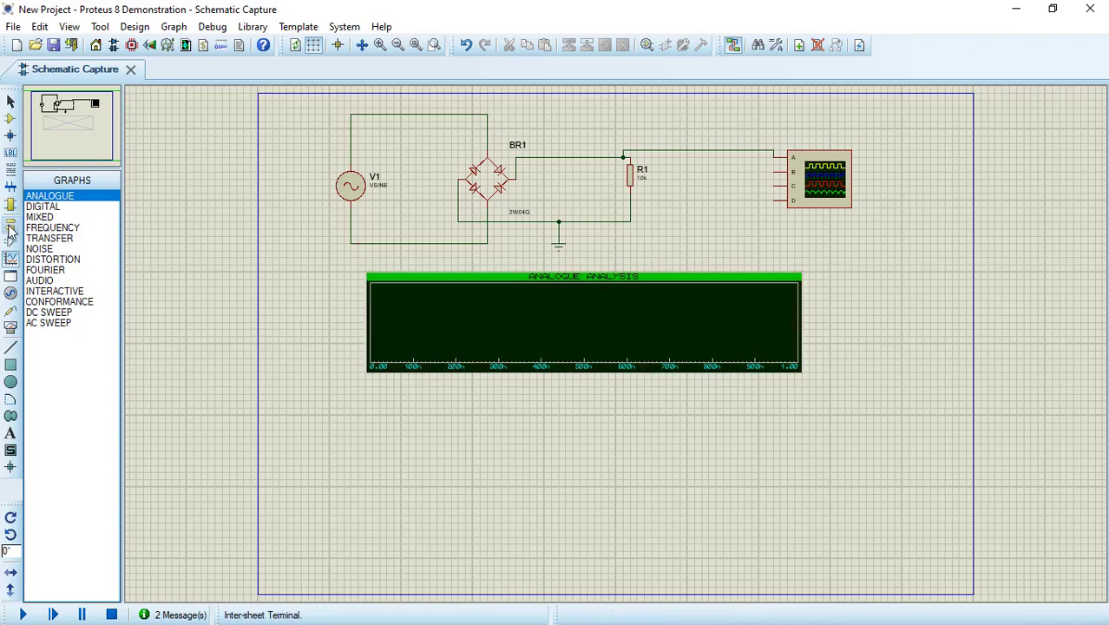
# Place a VOLTAGE probe R1(1) at R1's top junction and add it to the analogue graph
pyautogui.click(10, 310)
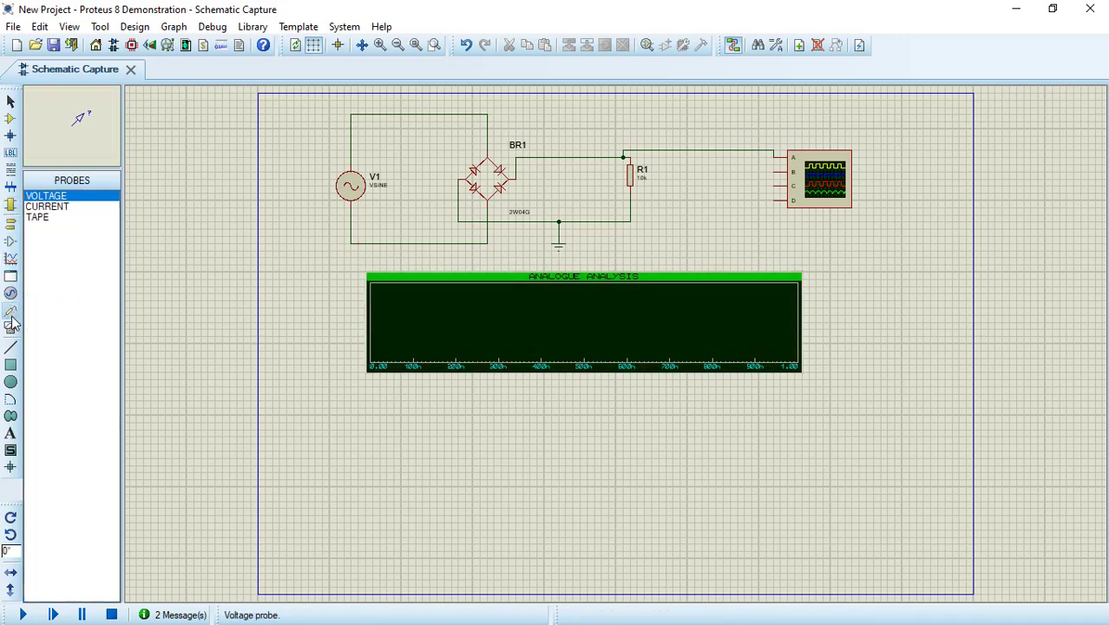
pyautogui.click(610, 157)
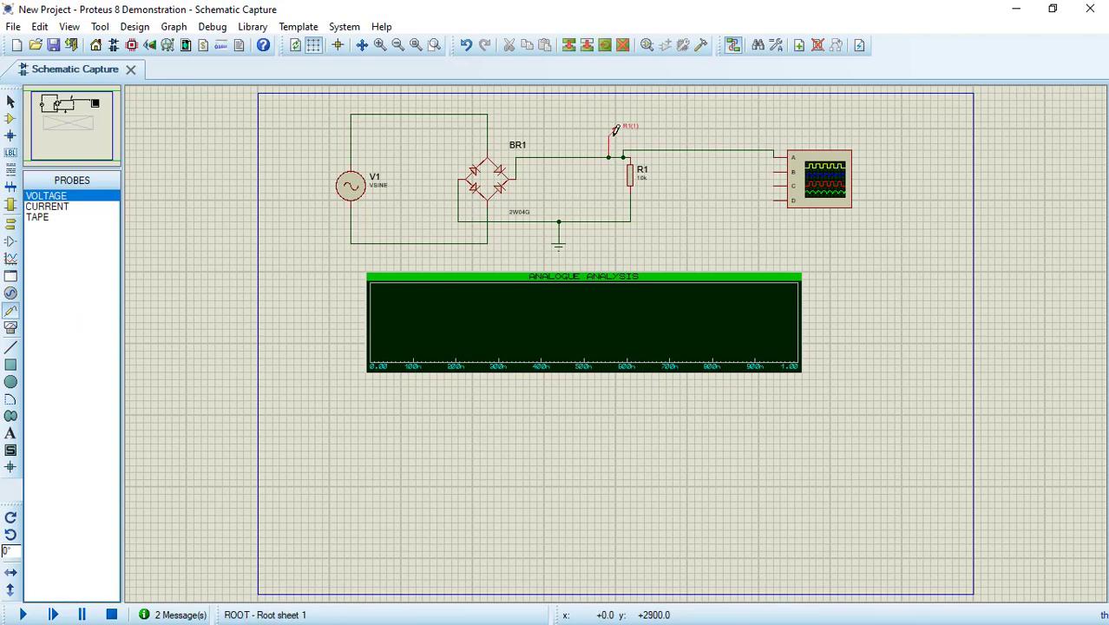
pyautogui.click(606, 326)
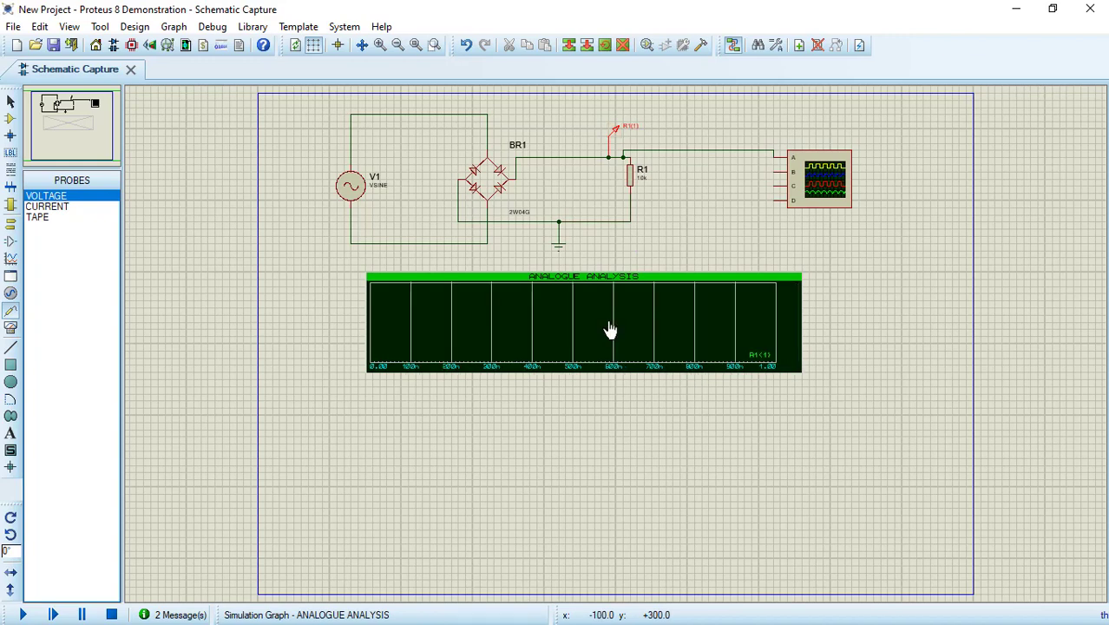
# Change the analogue graph's stop time from 1 to 60m in Edit Graph
pyautogui.rightClick(527, 295)
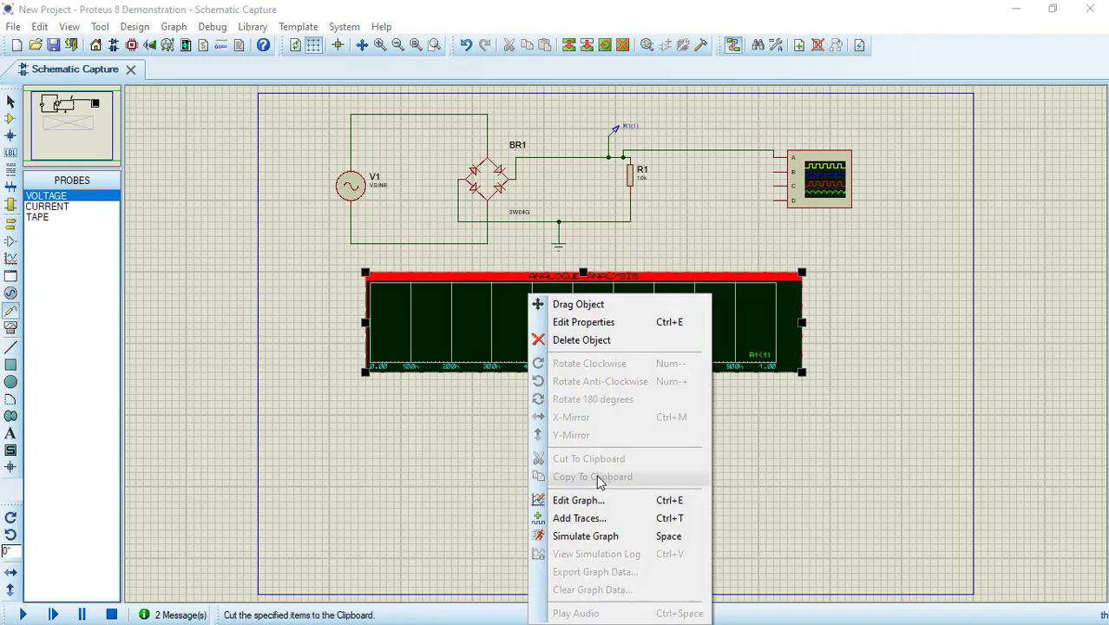
pyautogui.click(578, 500)
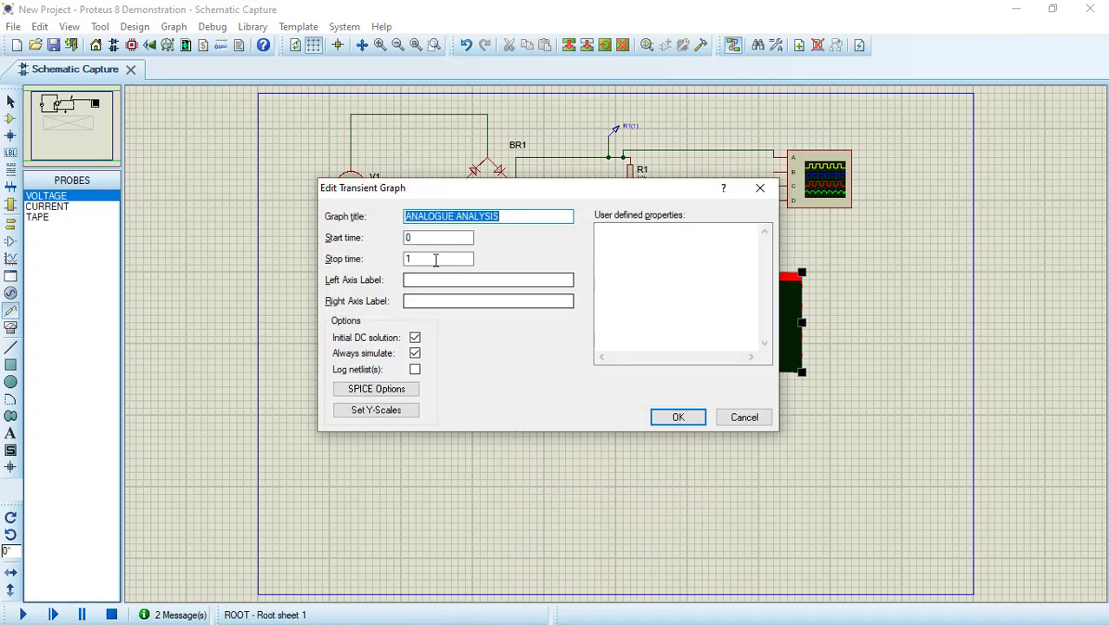
pyautogui.doubleClick(436, 259)
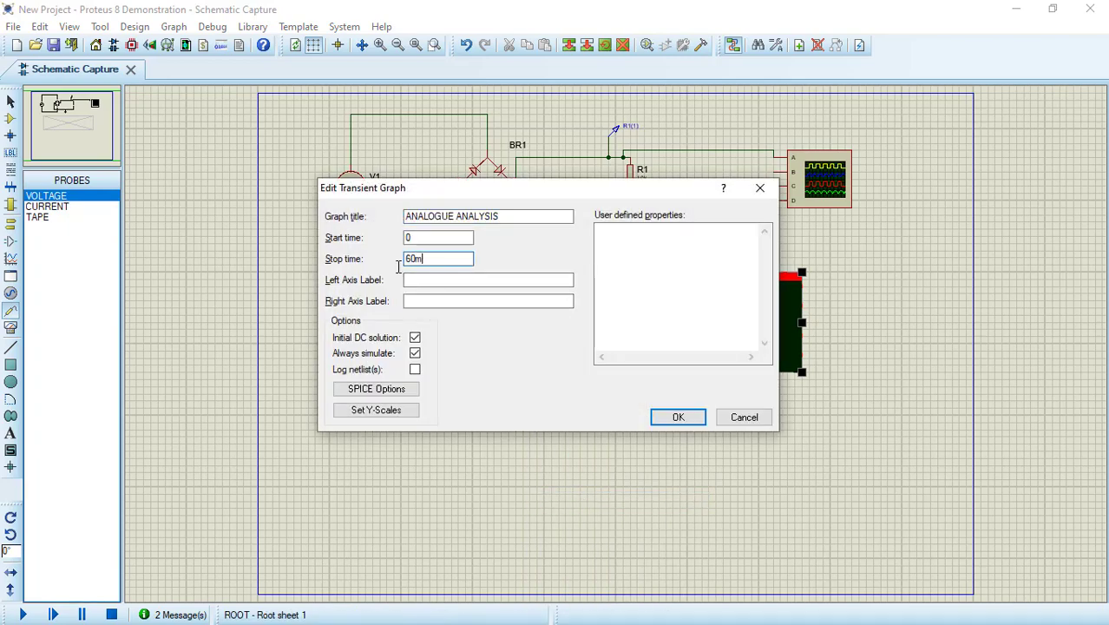
pyautogui.click(679, 418)
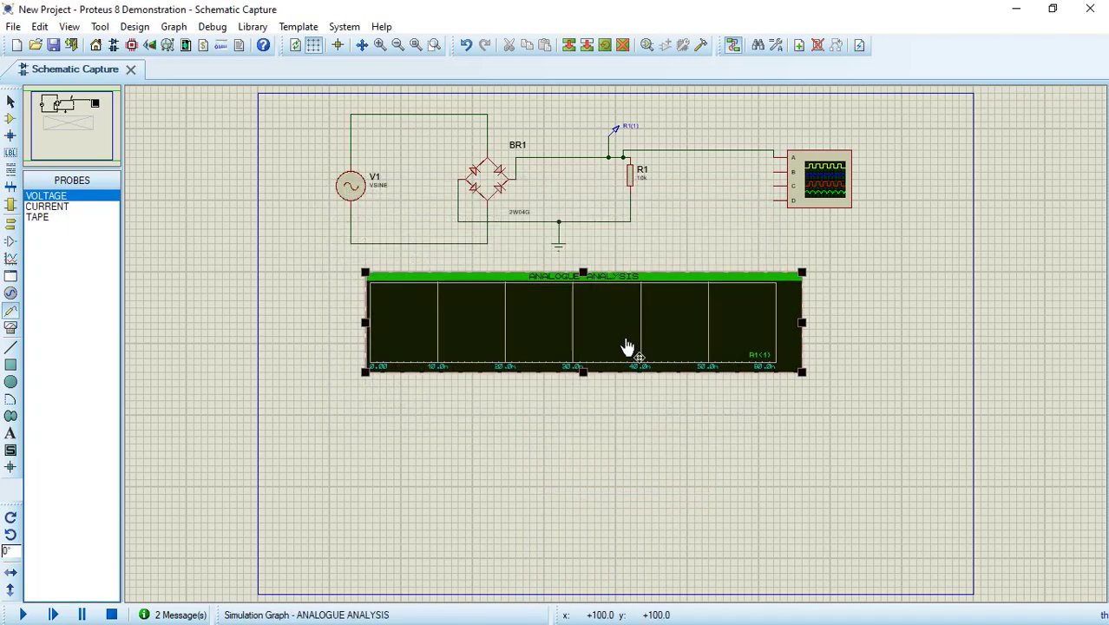
pyautogui.rightClick(620, 331)
# Run Simulate Graph on the analogue graph to plot six full-wave rectified humps at R1(1)
pyautogui.click(705, 534)
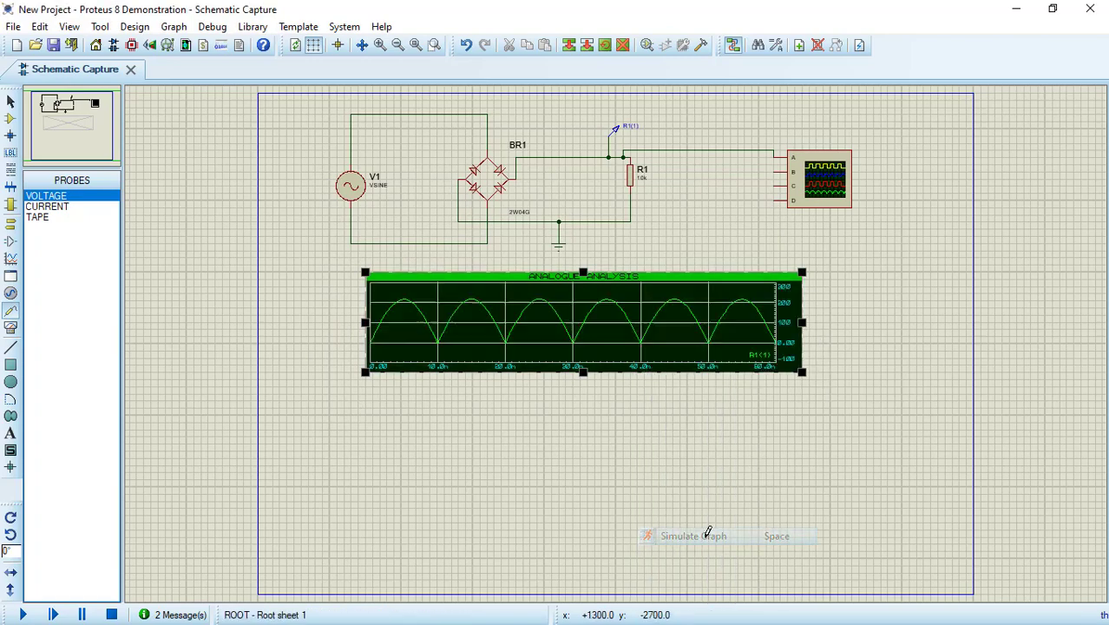